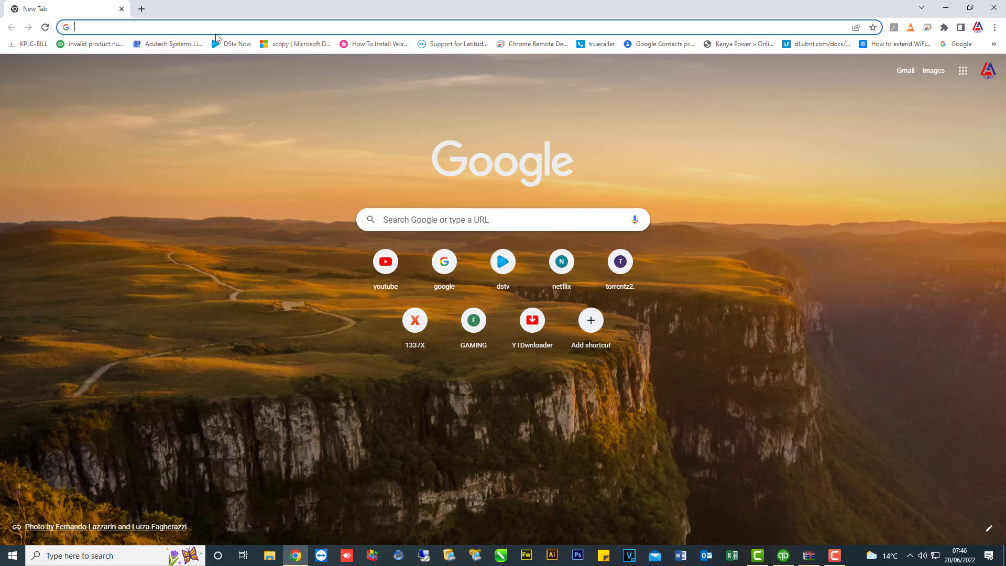
# Load the KRA iTax portal (itax.kra.go.ke) from the Chrome address bar.
pyautogui.write('ITAX.kra.go.ke')
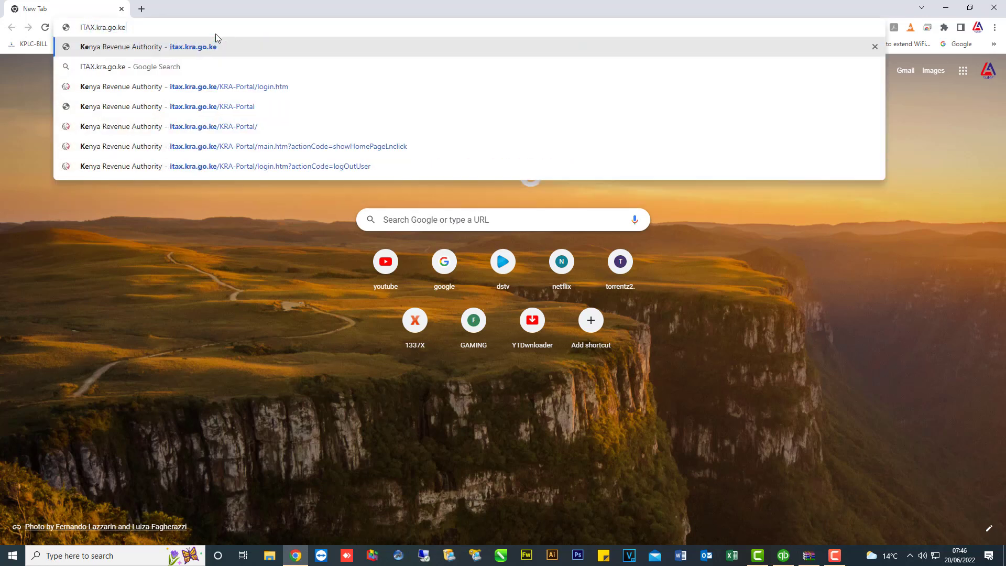
pyautogui.press('Return')
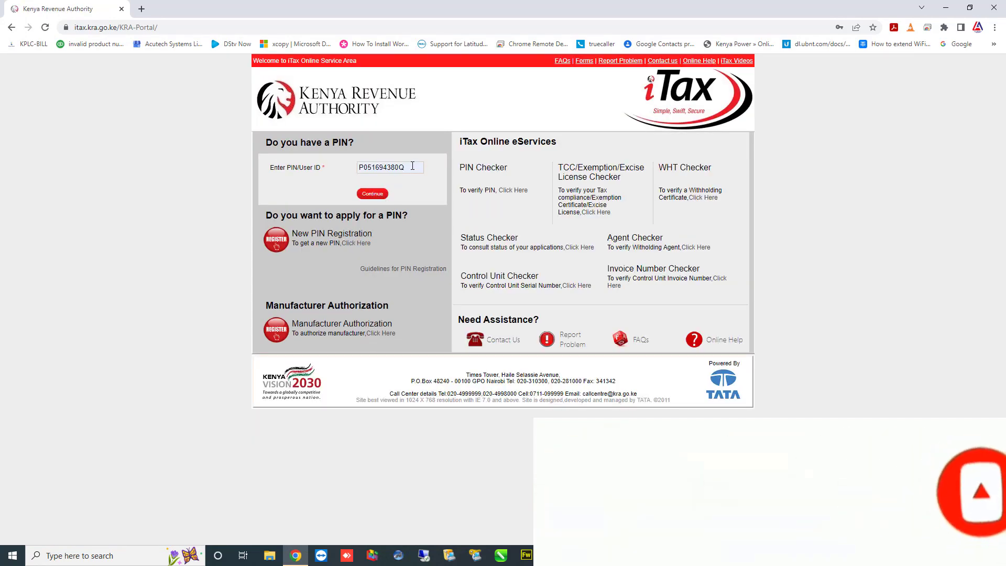
# Sign in to iTax with the saved taxpayer PIN, the password and the security stamp answer.
pyautogui.click(413, 167)
pyautogui.moveTo(412, 167); pyautogui.dragTo(290, 167)
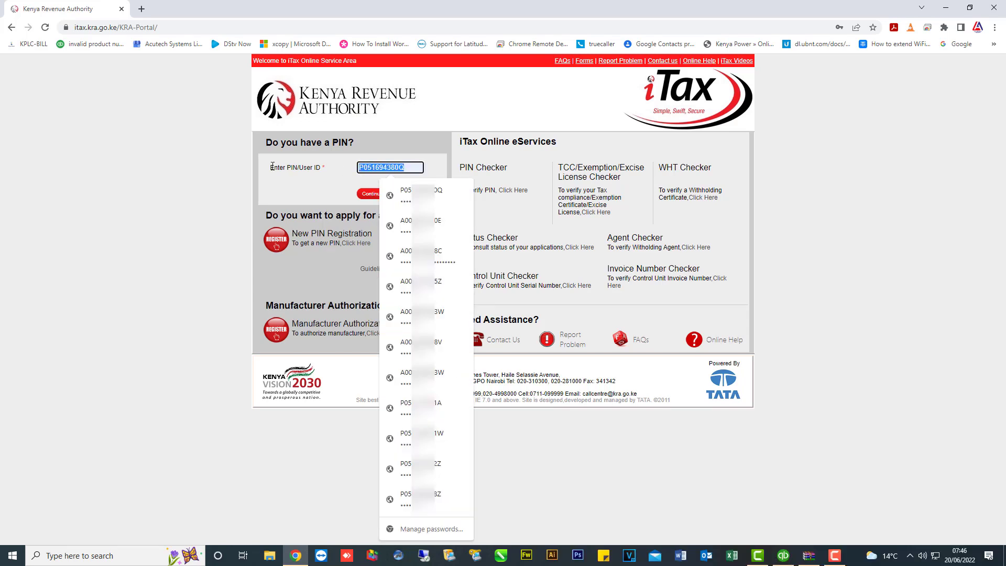
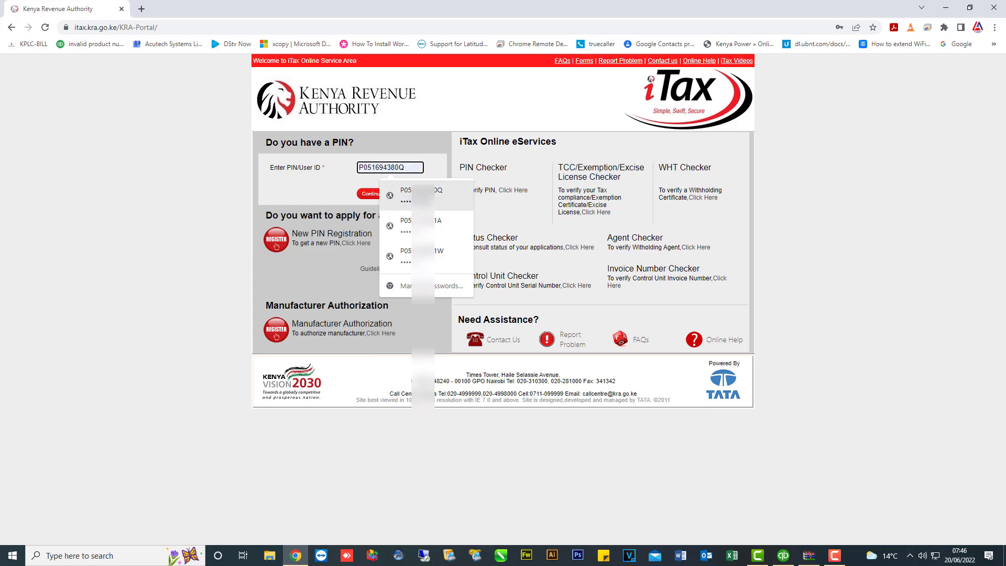
pyautogui.click(388, 195)
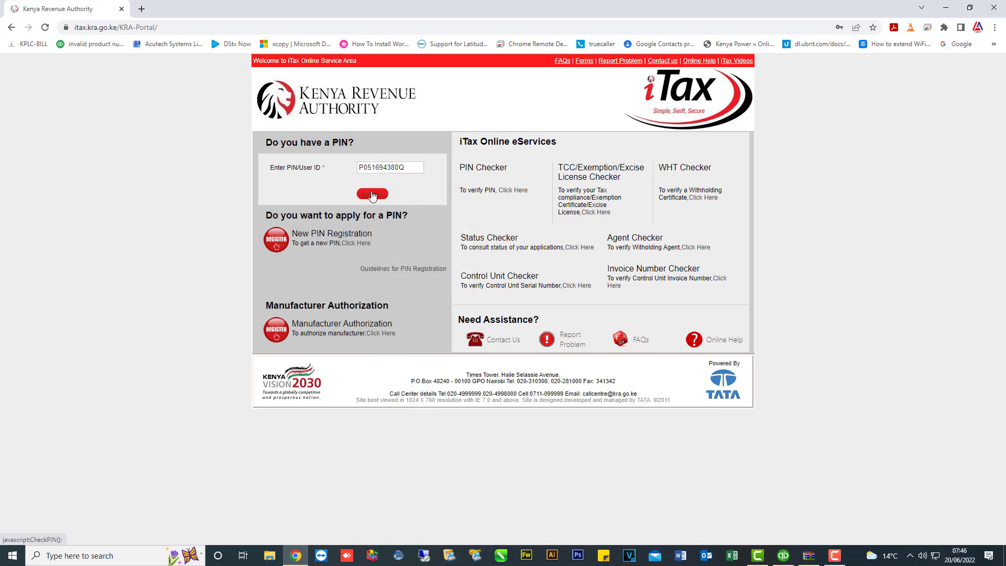
pyautogui.click(372, 196)
pyautogui.click(420, 251)
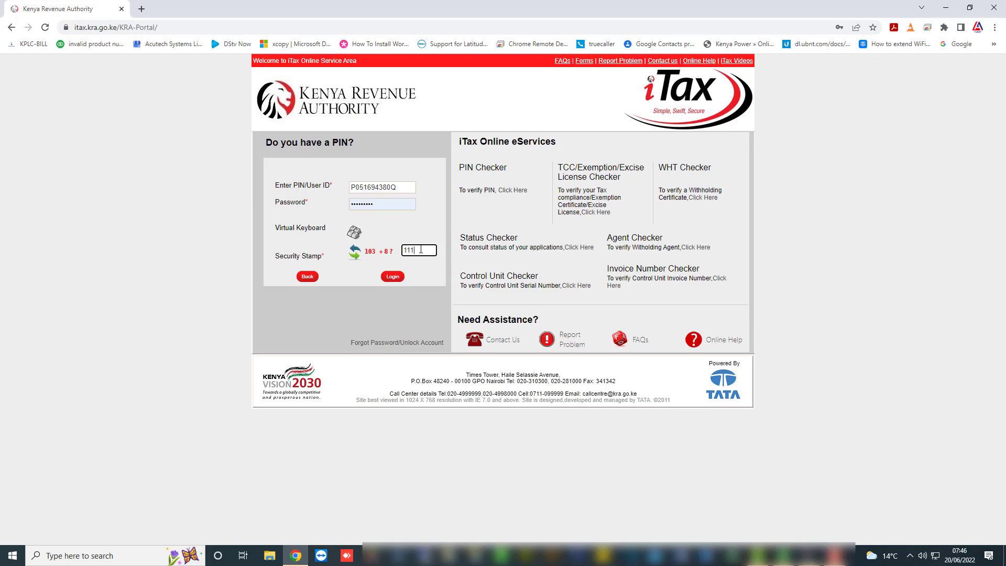
pyautogui.click(392, 277)
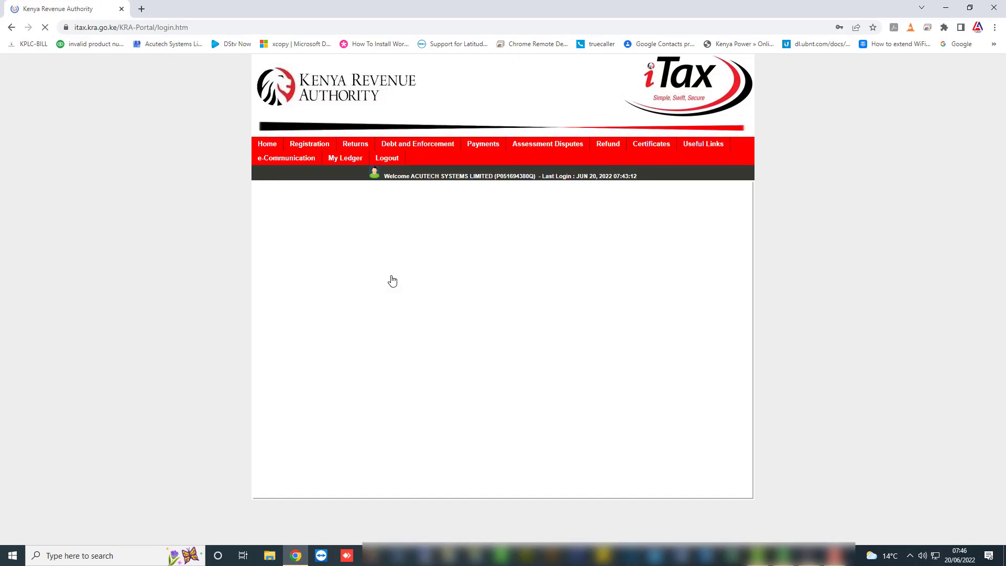
# Start filing a Value Added Tax return and download the recommended Excel VAT3 return form.
pyautogui.moveTo(353, 144)
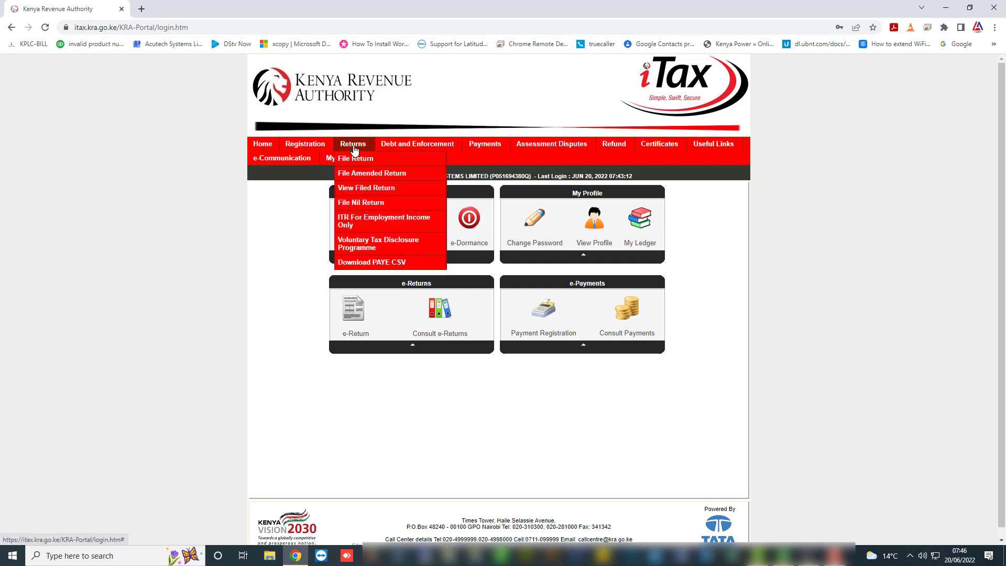
pyautogui.click(353, 165)
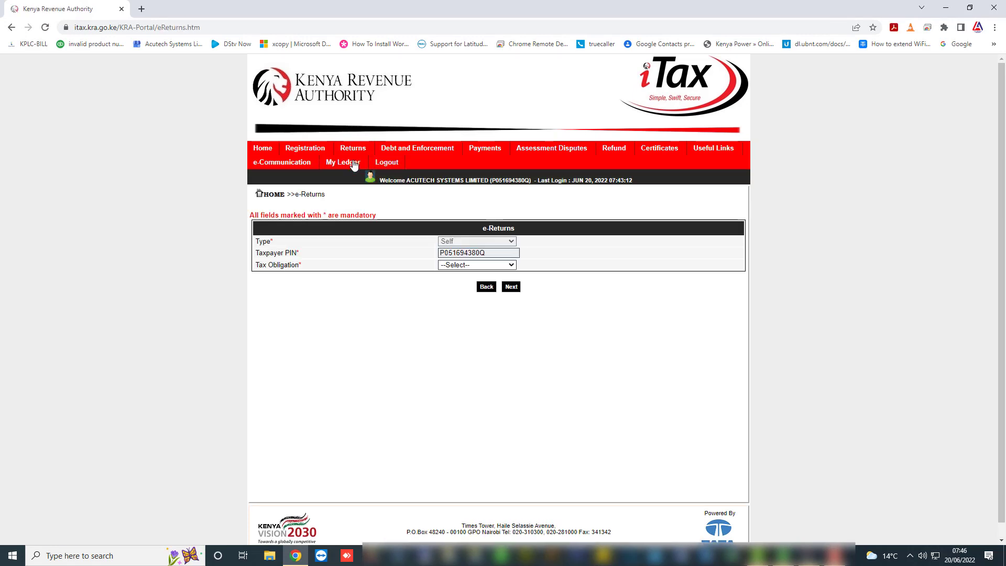
pyautogui.click(511, 267)
pyautogui.click(510, 292)
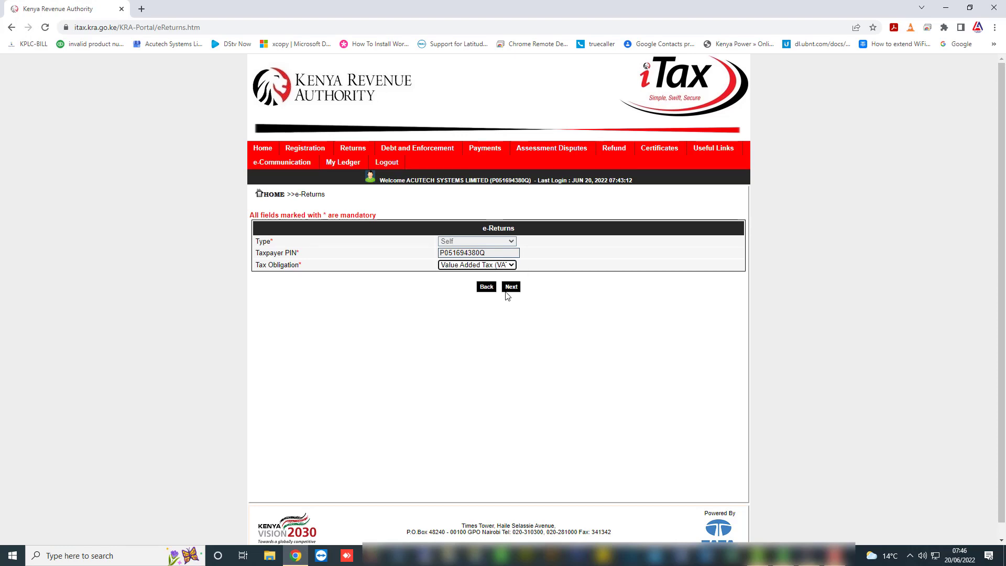
pyautogui.click(512, 288)
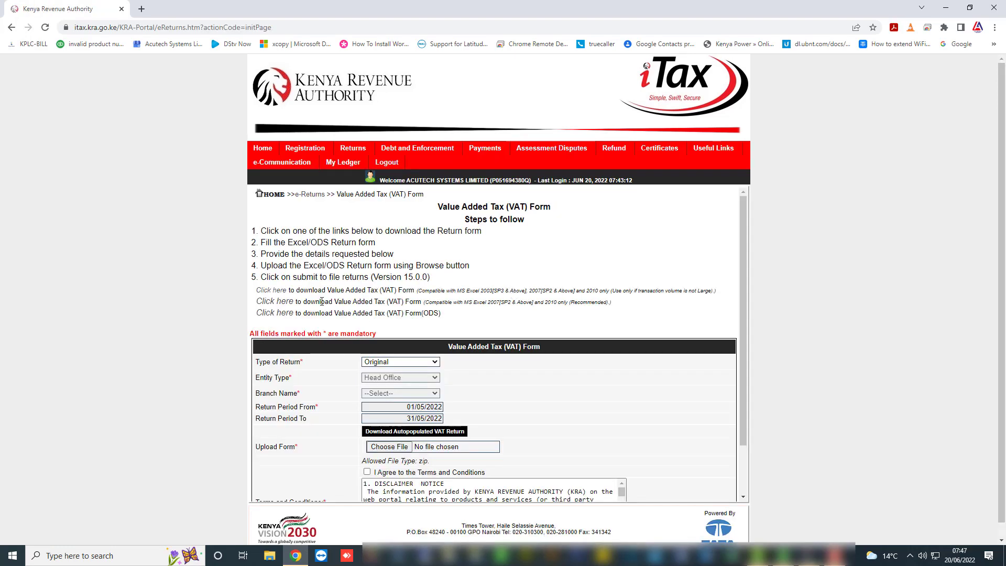
pyautogui.click(267, 304)
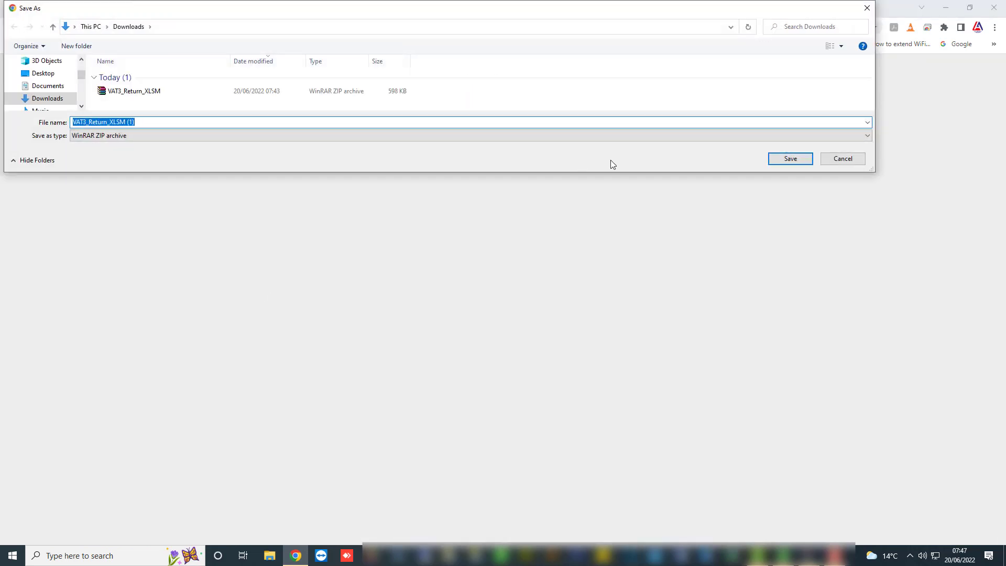
# Save the VAT3_Return_XLSM zip, open it in WinRAR, and launch the workbook with macros enabled.
pyautogui.click(770, 160)
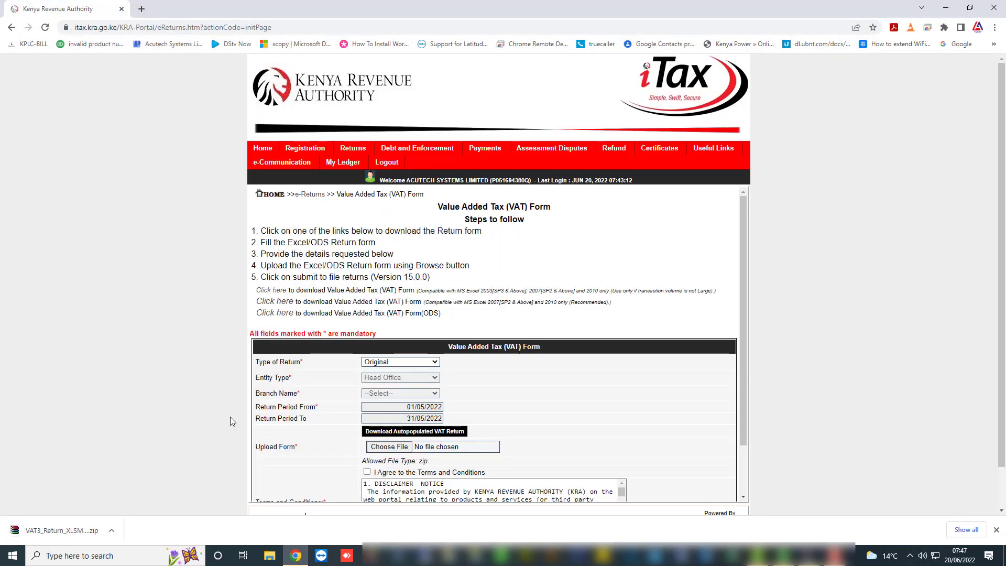
pyautogui.click(70, 535)
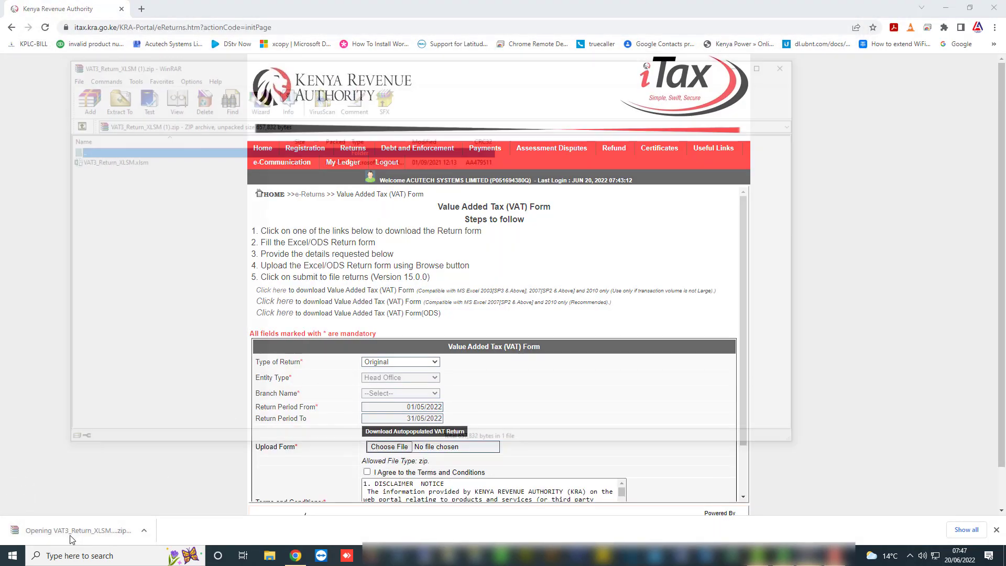
pyautogui.doubleClick(111, 162)
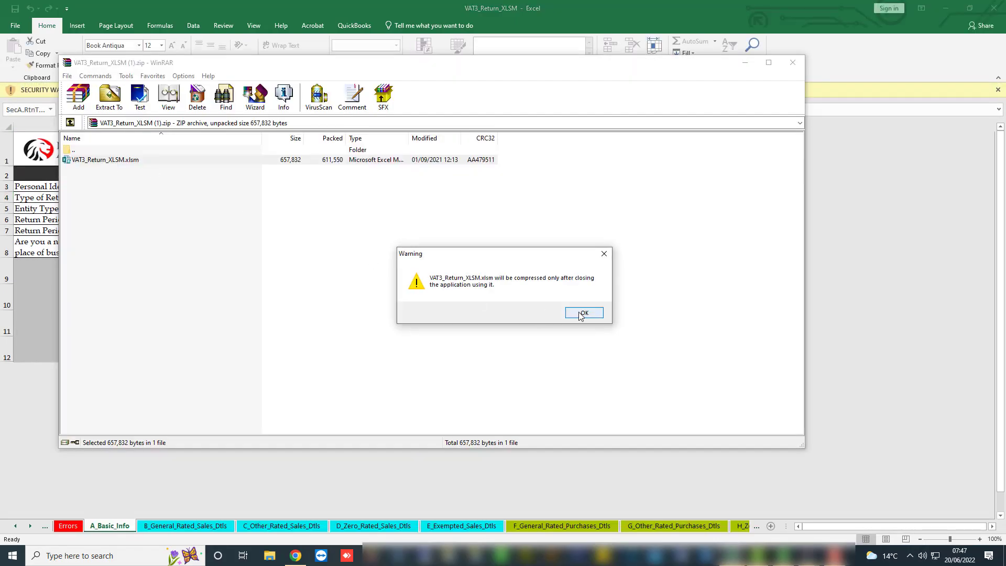
pyautogui.click(580, 313)
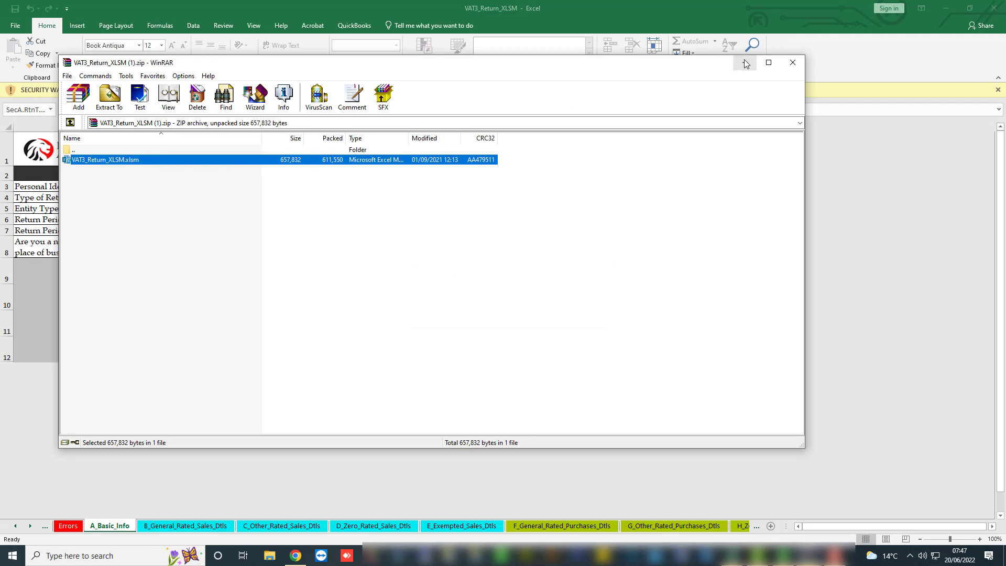
pyautogui.click(744, 63)
pyautogui.click(210, 90)
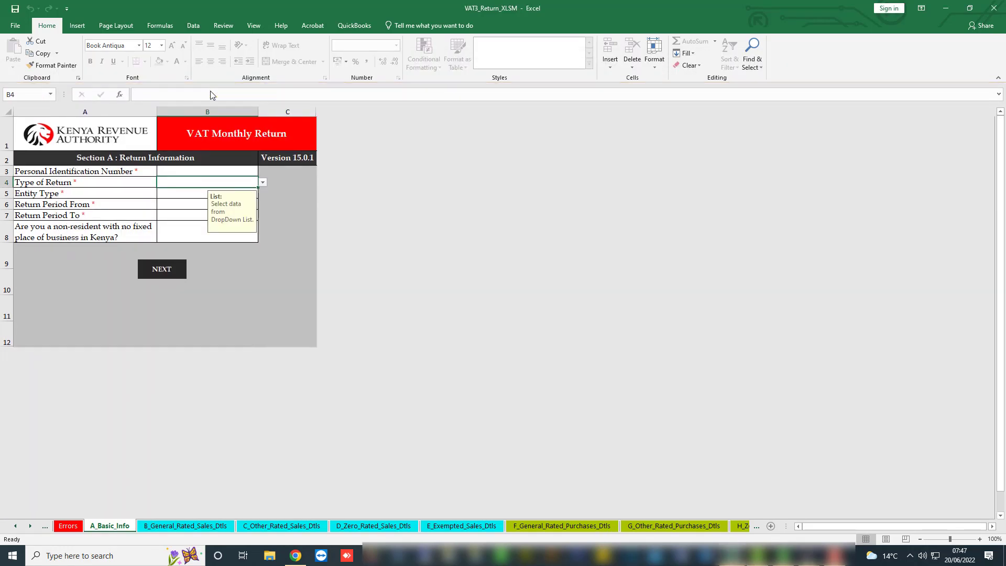
# Dismiss the macro notice and enter the taxpayer PIN in the Basic Info sheet.
pyautogui.click(569, 309)
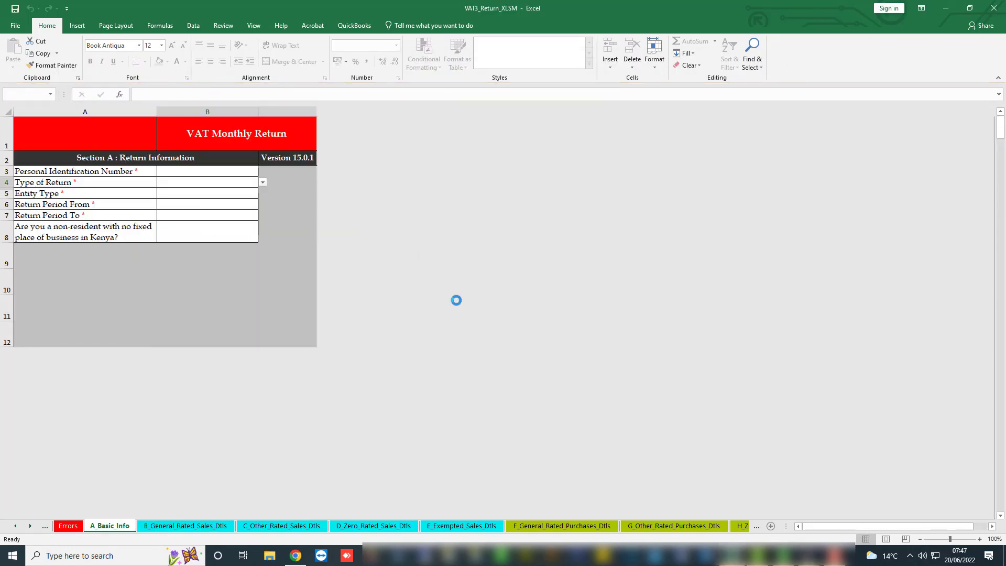
pyautogui.click(182, 171)
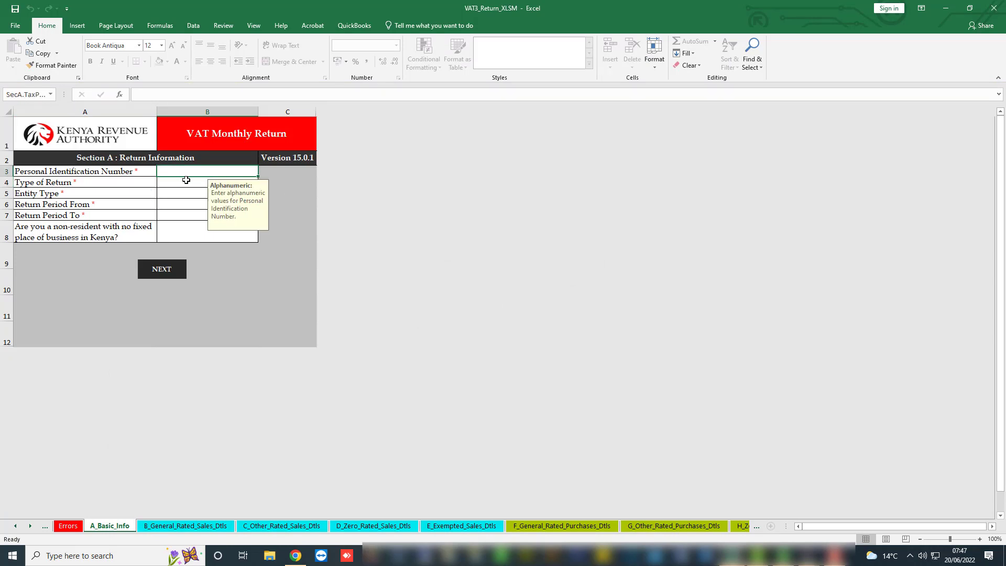
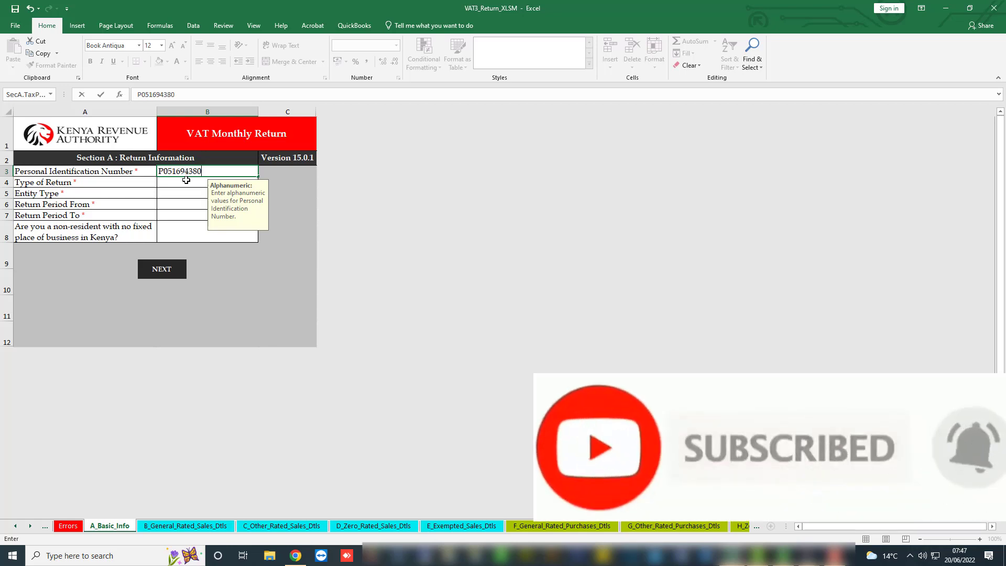
pyautogui.click(185, 186)
# Set Type of Return to Original and Entity Type to Head Office.
pyautogui.click(262, 183)
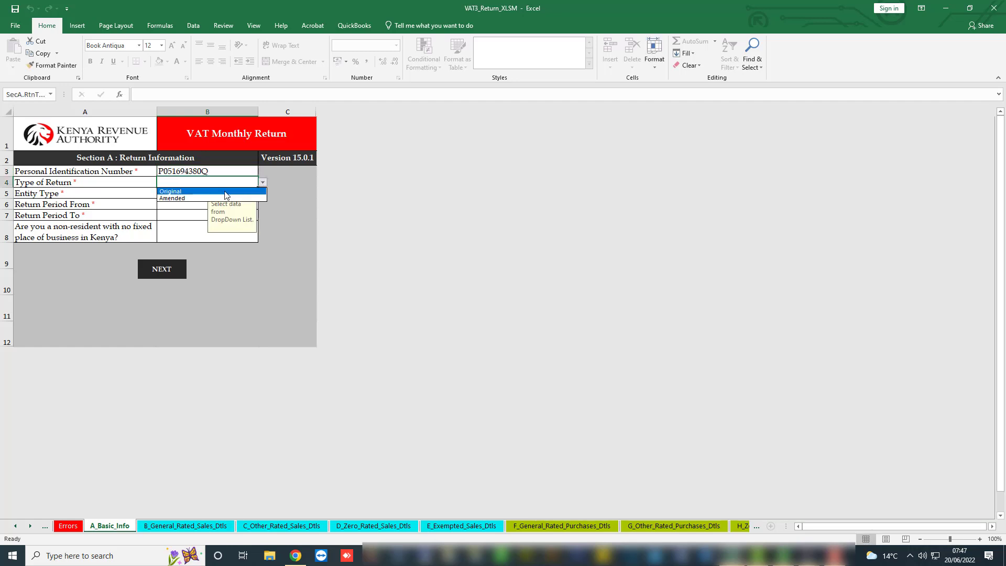
pyautogui.click(226, 191)
pyautogui.click(200, 194)
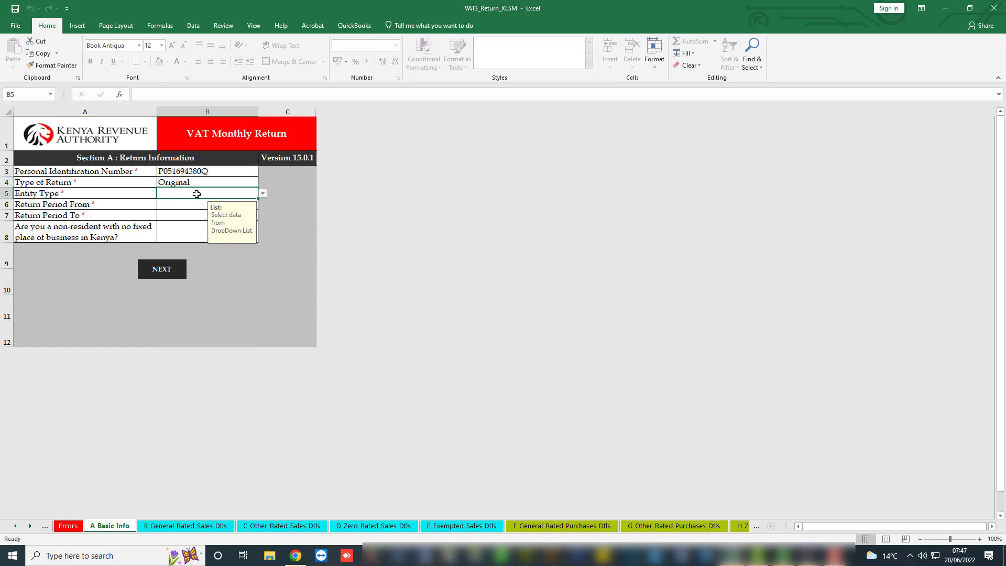
pyautogui.click(262, 194)
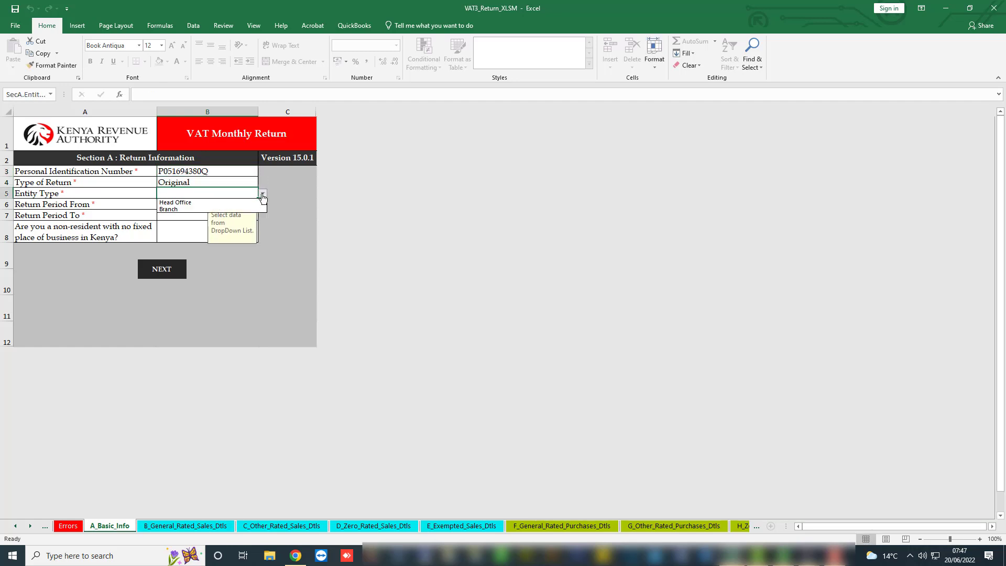
pyautogui.click(197, 203)
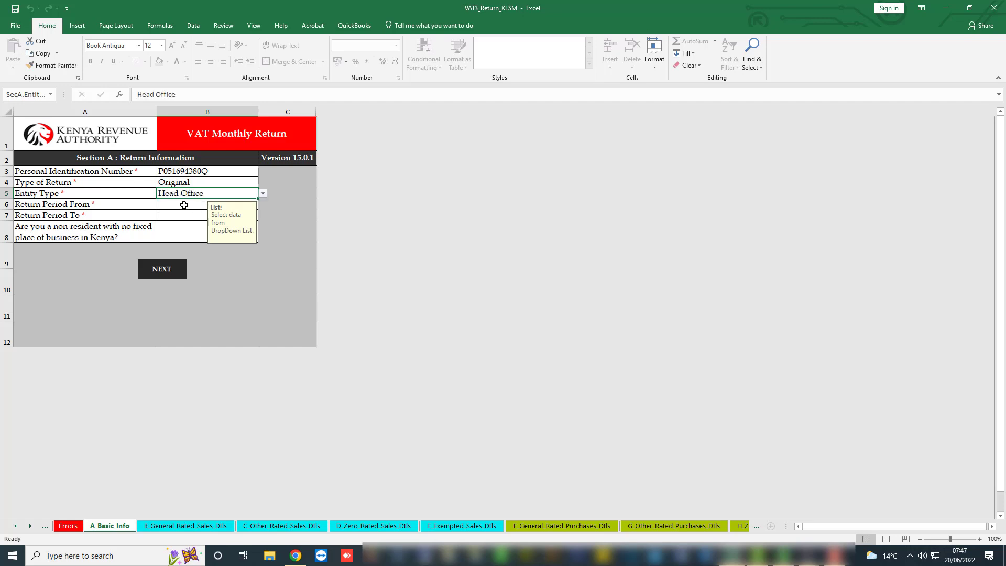
pyautogui.click(239, 209)
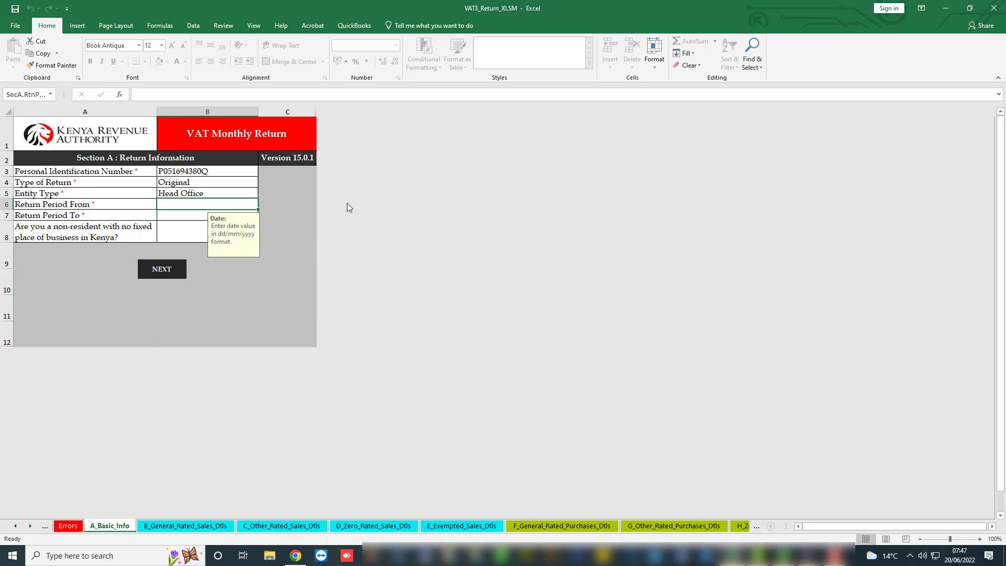
# Enter the return period from 01/05/2022 to 31/05/2022, correcting a misplaced end date.
pyautogui.write('01/')
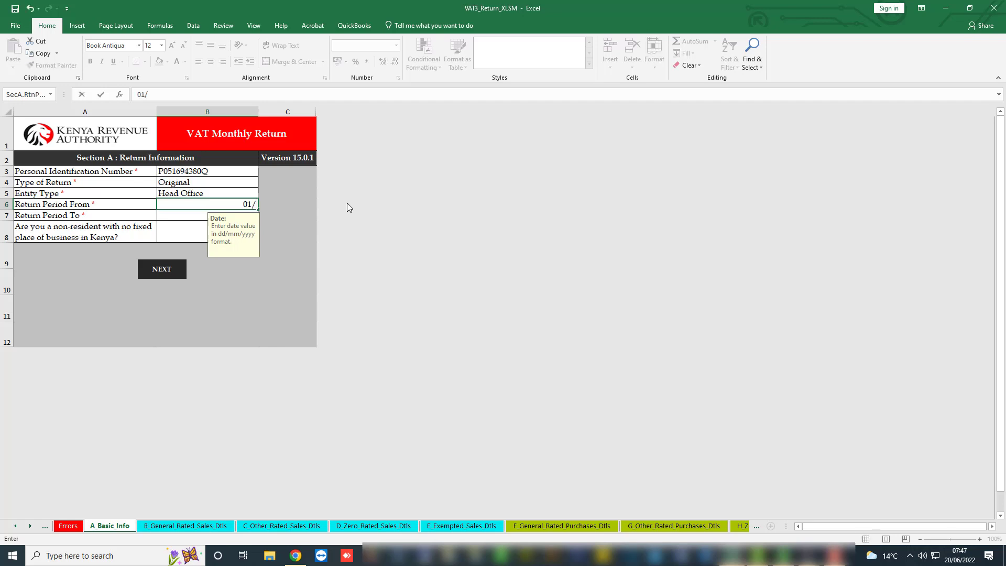
pyautogui.write('05/2022')
pyautogui.click(185, 219)
pyautogui.press('Up')
pyautogui.write('31/05/2022')
pyautogui.press('Return')
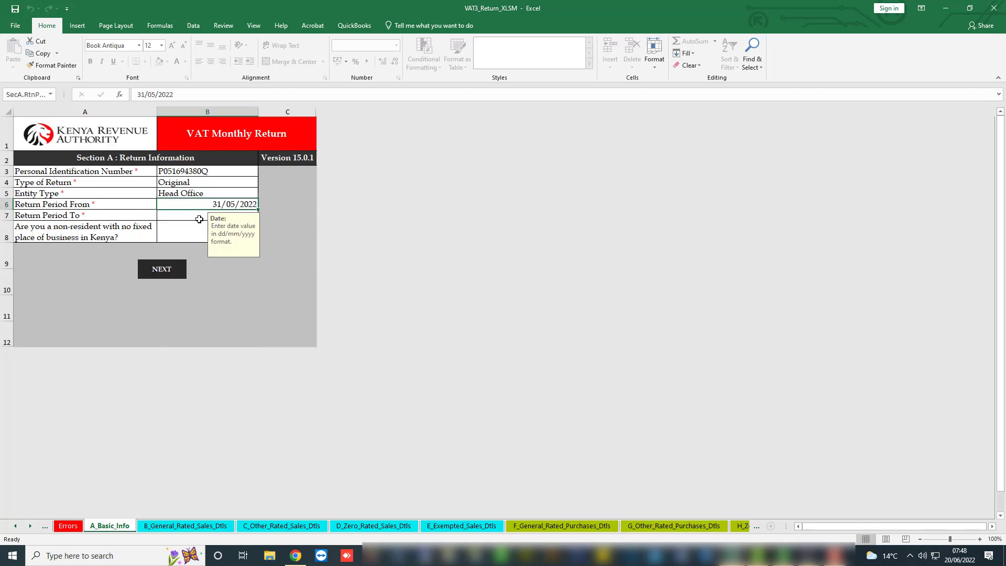
pyautogui.write('0')
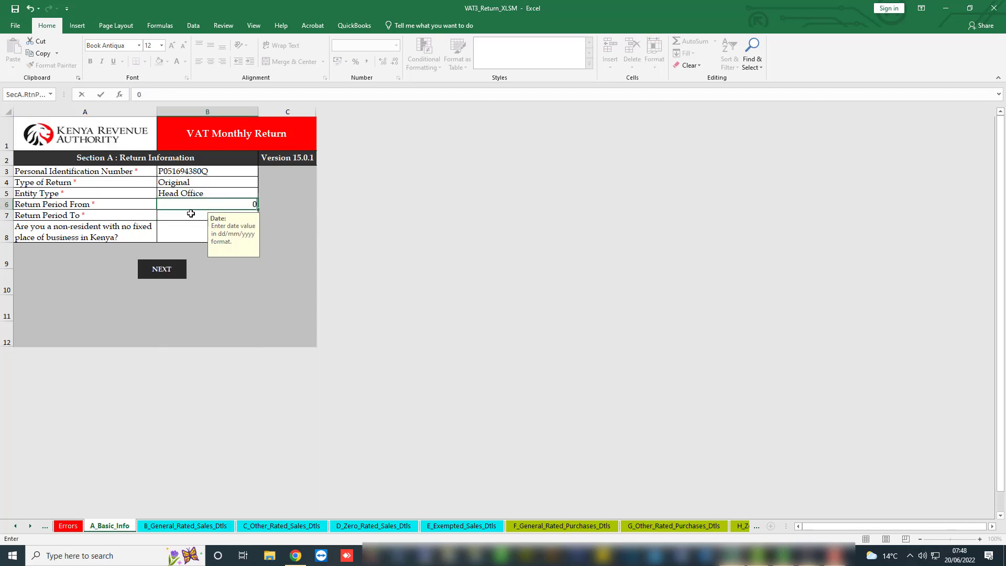
pyautogui.write('1/05/2022')
pyautogui.click(190, 219)
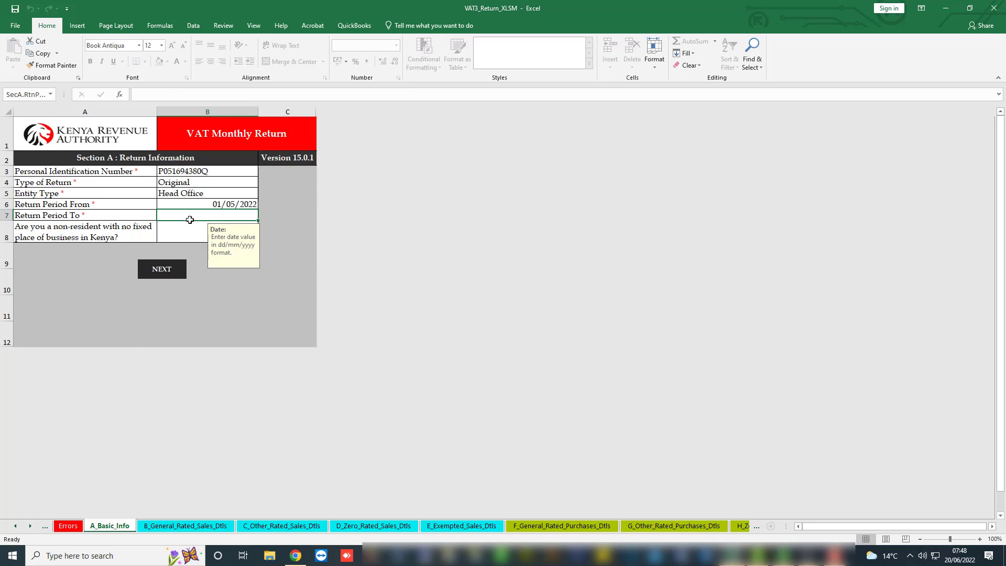
pyautogui.write('31/0')
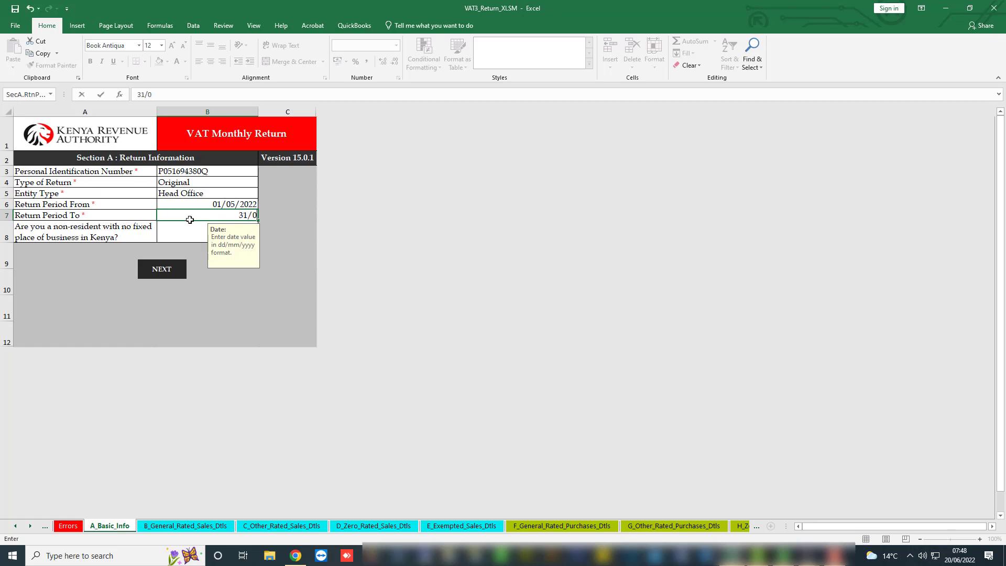
pyautogui.write('5/2022')
pyautogui.click(187, 233)
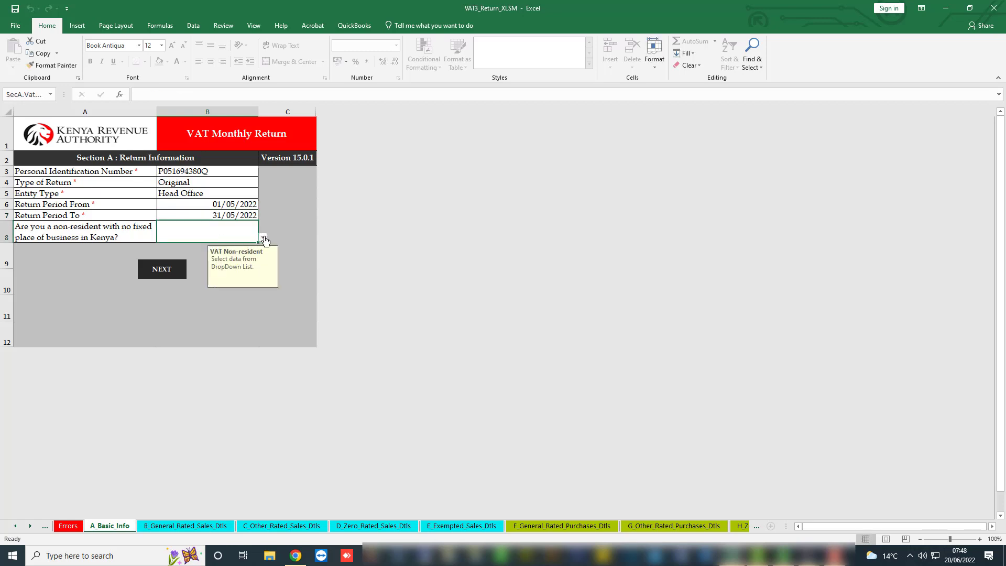
# Answer No to non-resident, go to the general-rated sales sheet and start adding rows.
pyautogui.click(263, 238)
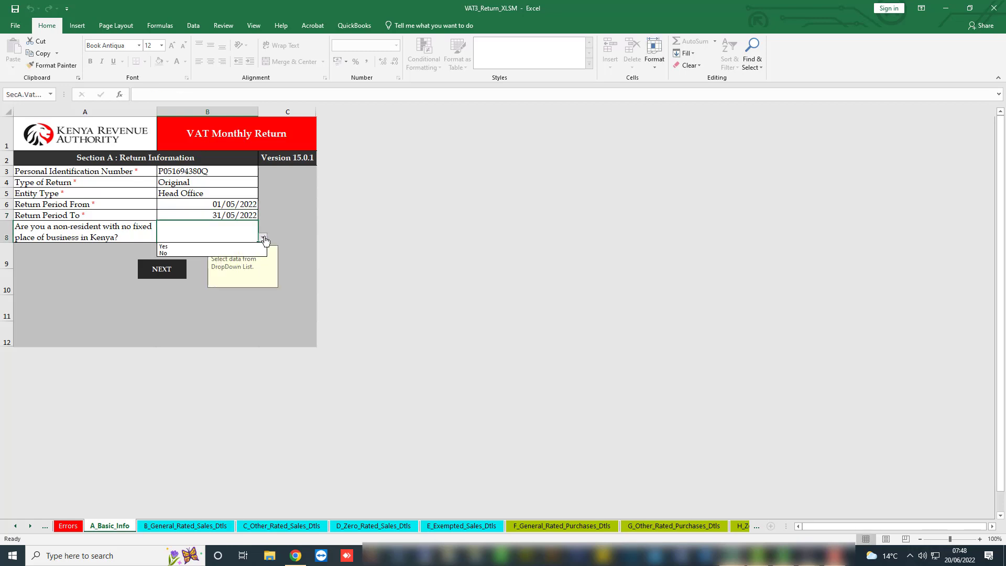
pyautogui.click(193, 253)
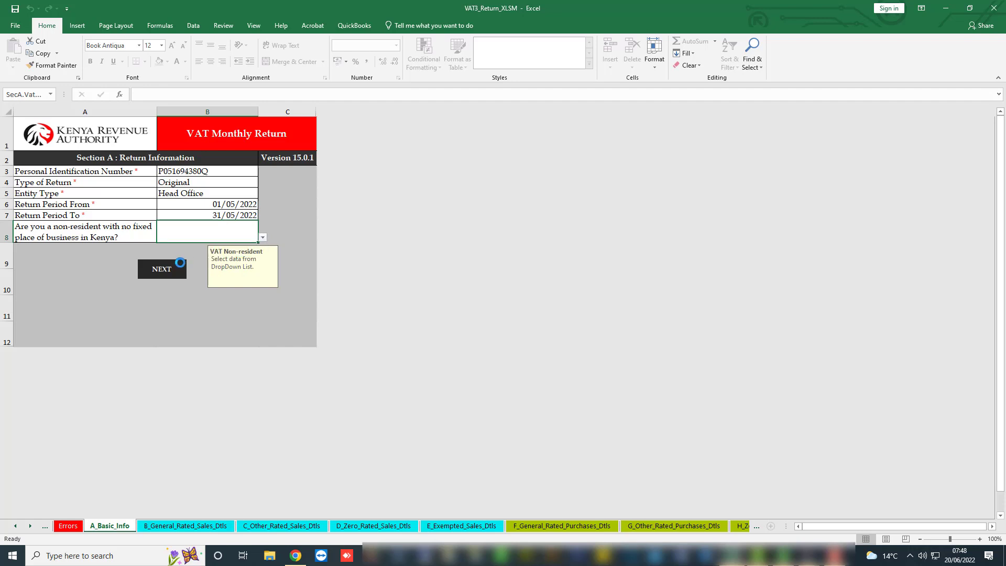
pyautogui.click(165, 271)
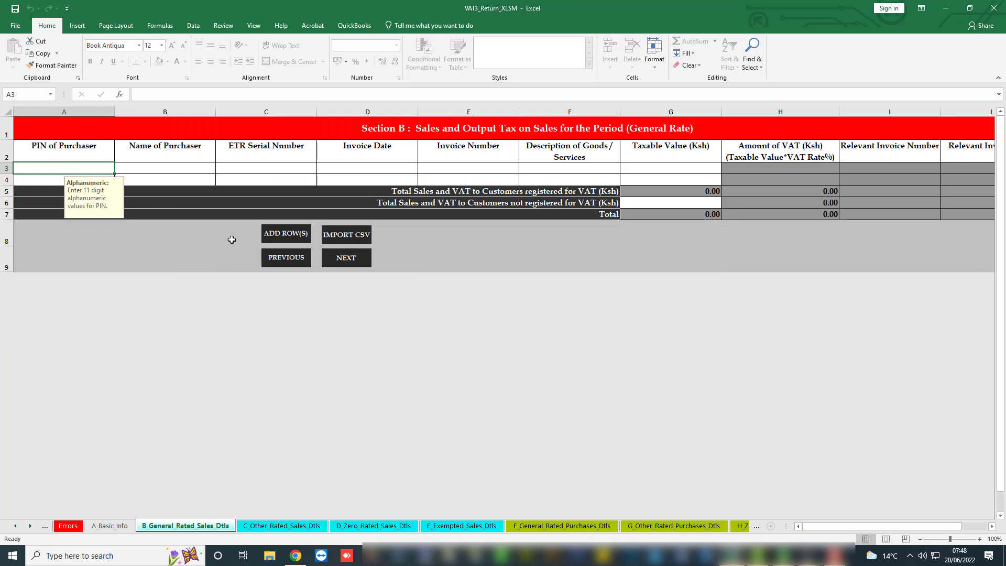
pyautogui.click(283, 236)
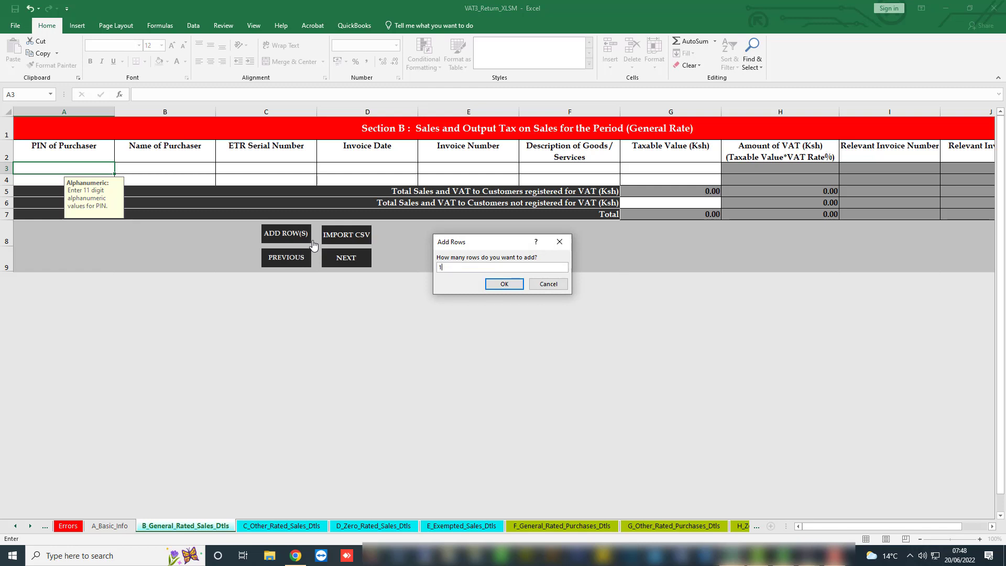
# Add 10 rows to the sales table and enter the first purchaser's PIN and name.
pyautogui.click(489, 285)
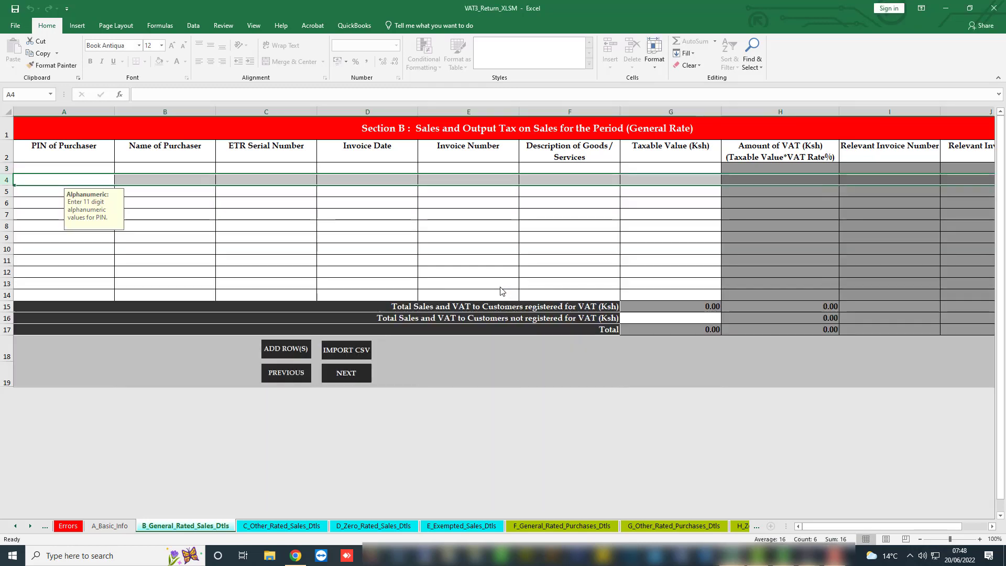
pyautogui.click(60, 171)
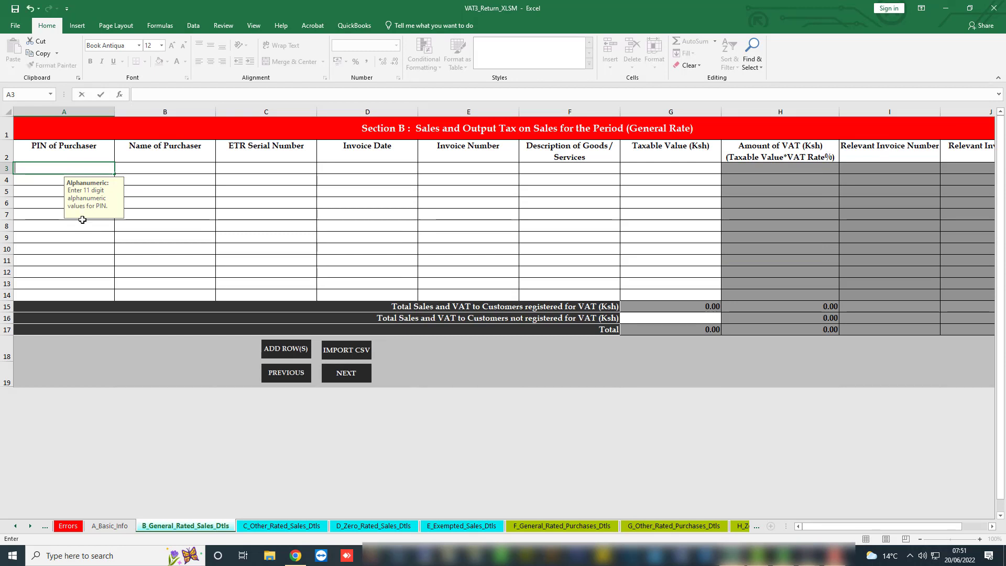
pyautogui.write('PIN of Purchaser')
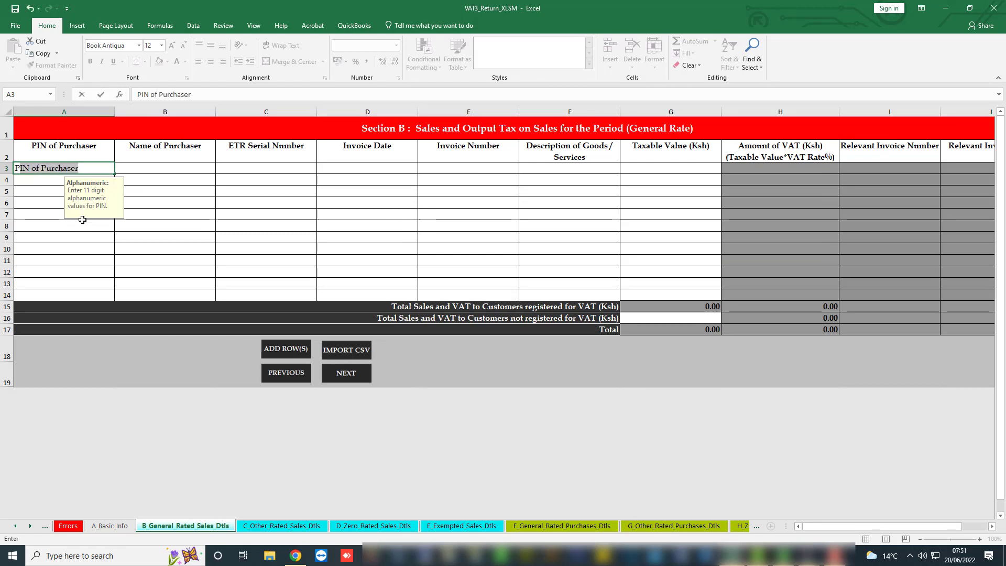
pyautogui.write('P000')
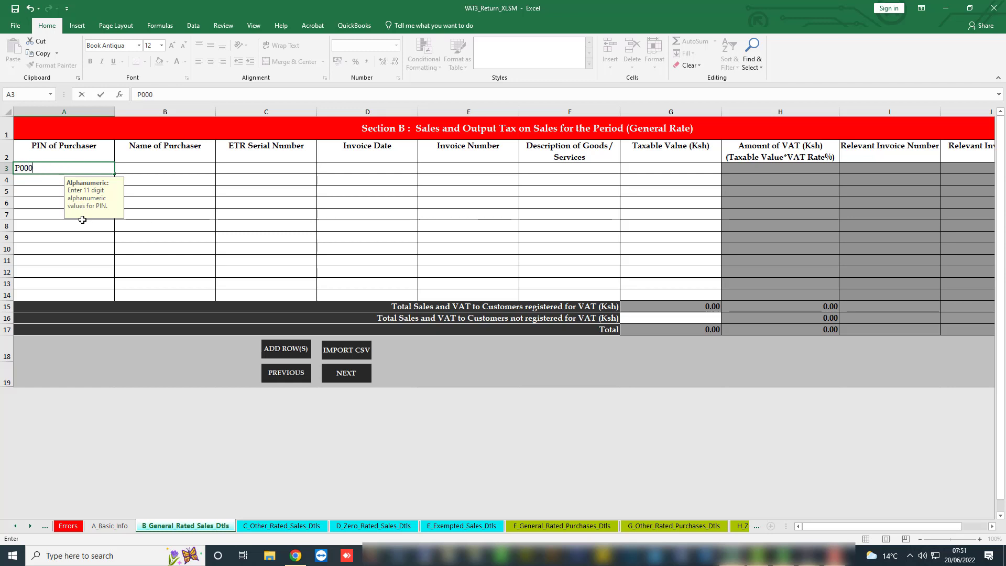
pyautogui.write('000000M')
pyautogui.click(149, 170)
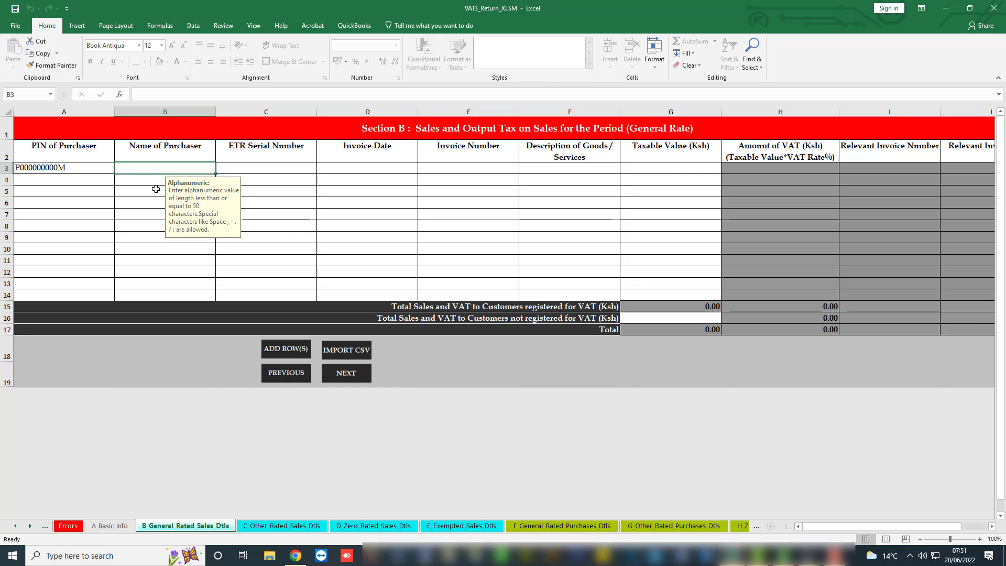
pyautogui.write('MR')
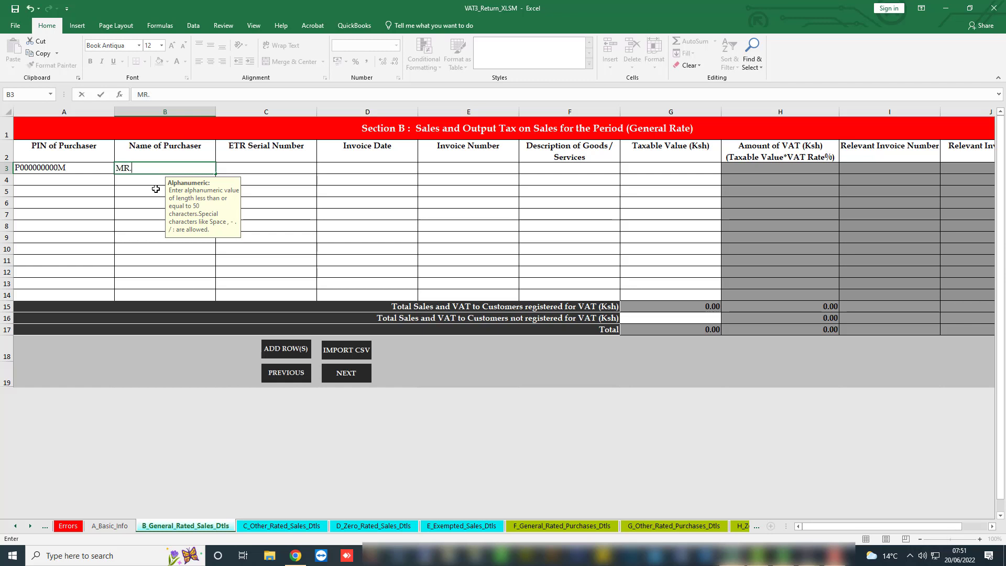
pyautogui.write('. NICHOLARS')
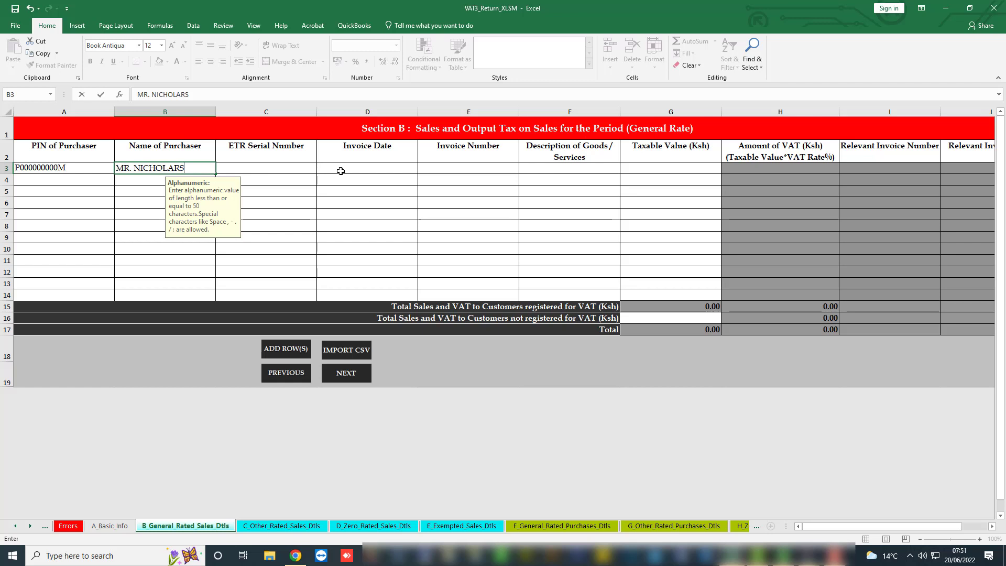
pyautogui.click(237, 168)
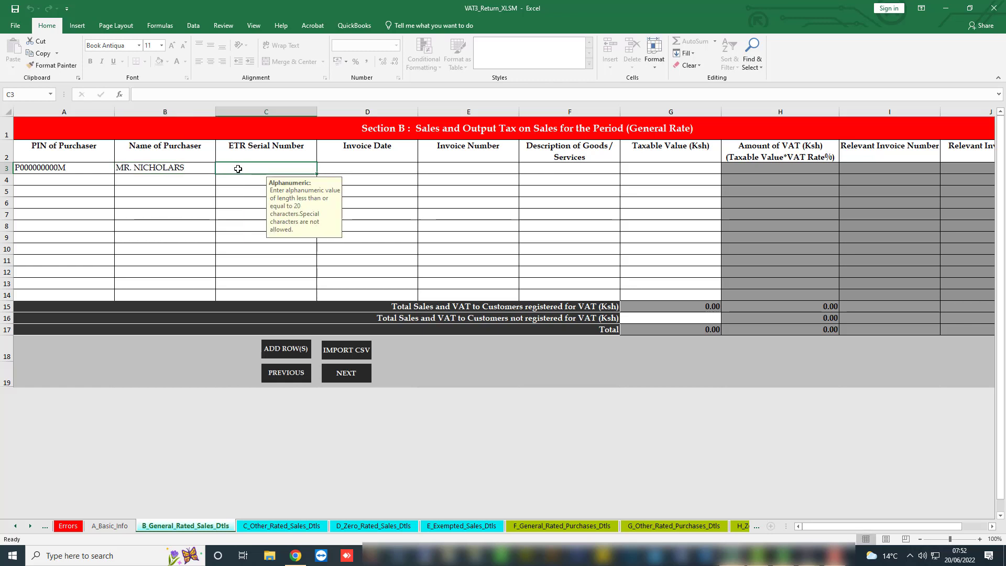
# Enter ETR serial 00000283, date 09/05/2022, invoice 069, THERMAL ROLLS and taxable value 8275.86.
pyautogui.write('000002')
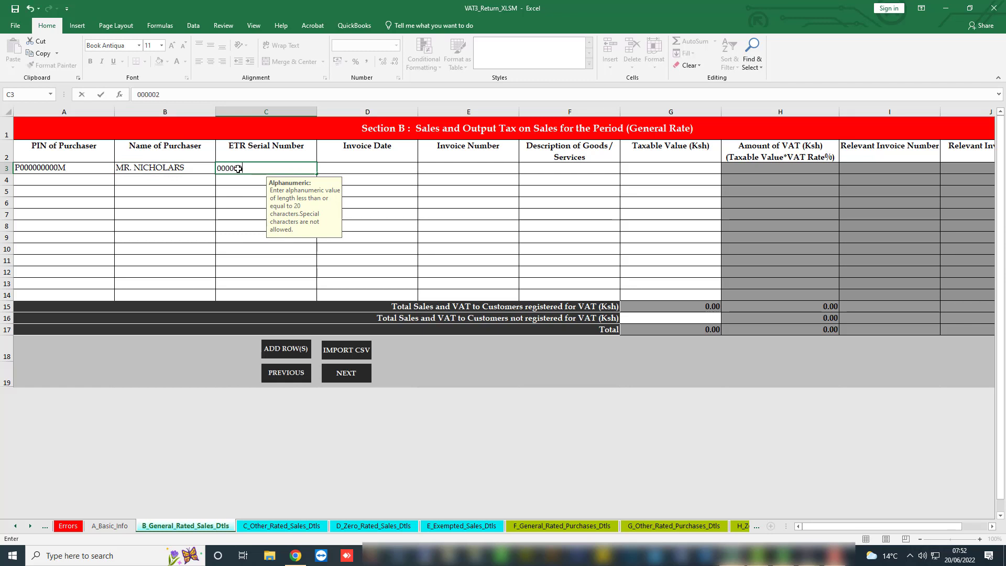
pyautogui.write('83')
pyautogui.click(359, 168)
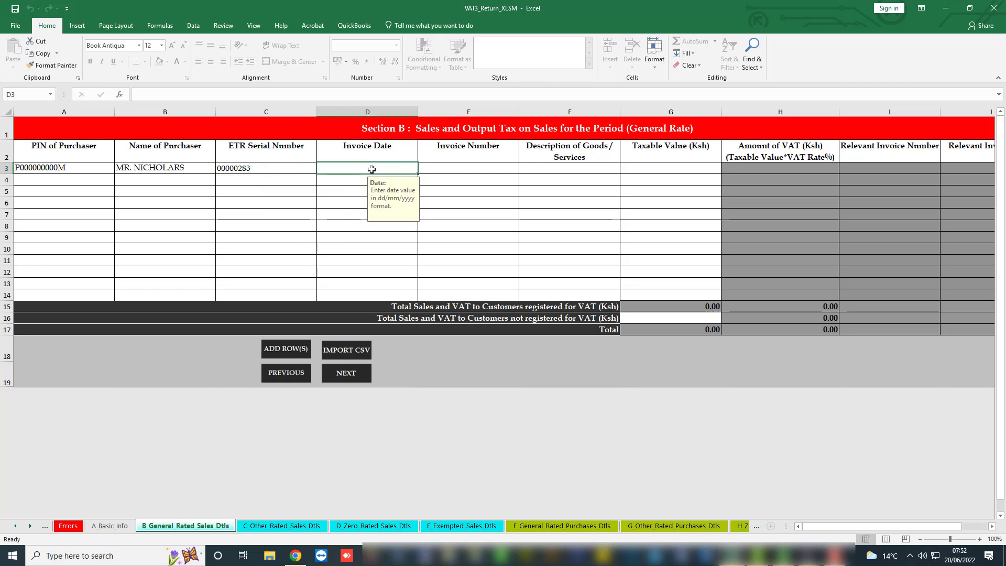
pyautogui.write('09/')
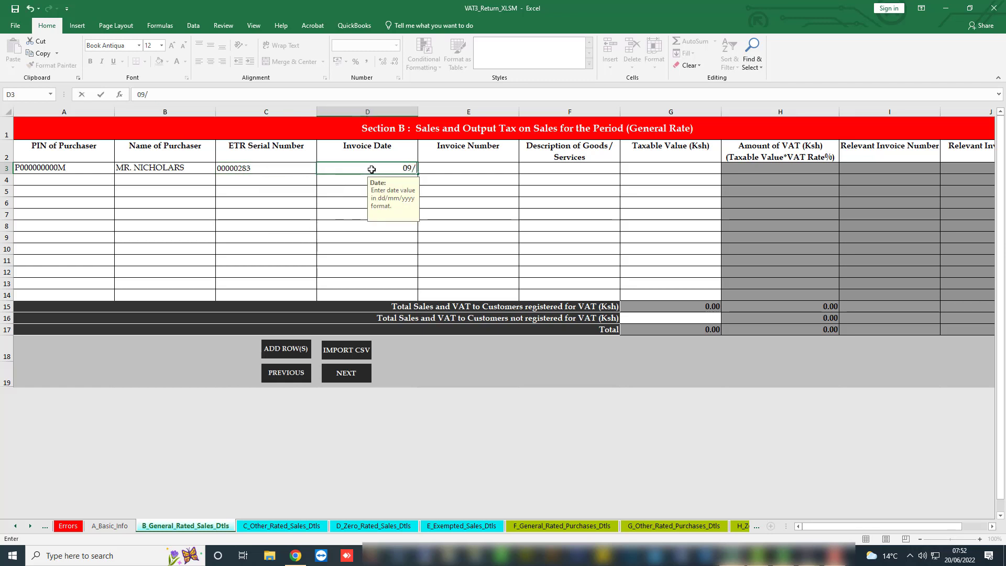
pyautogui.write('05/2022')
pyautogui.click(456, 171)
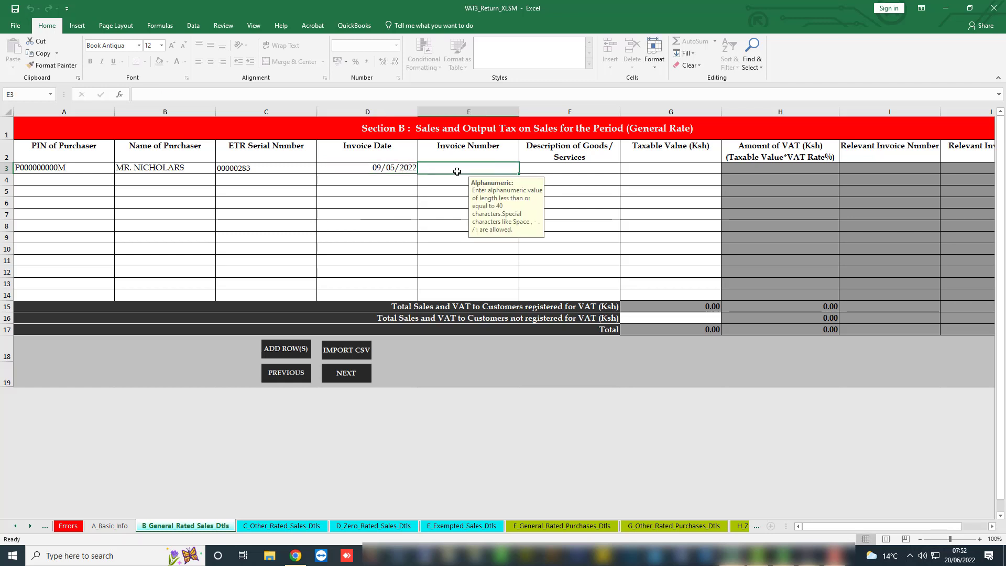
pyautogui.write('069')
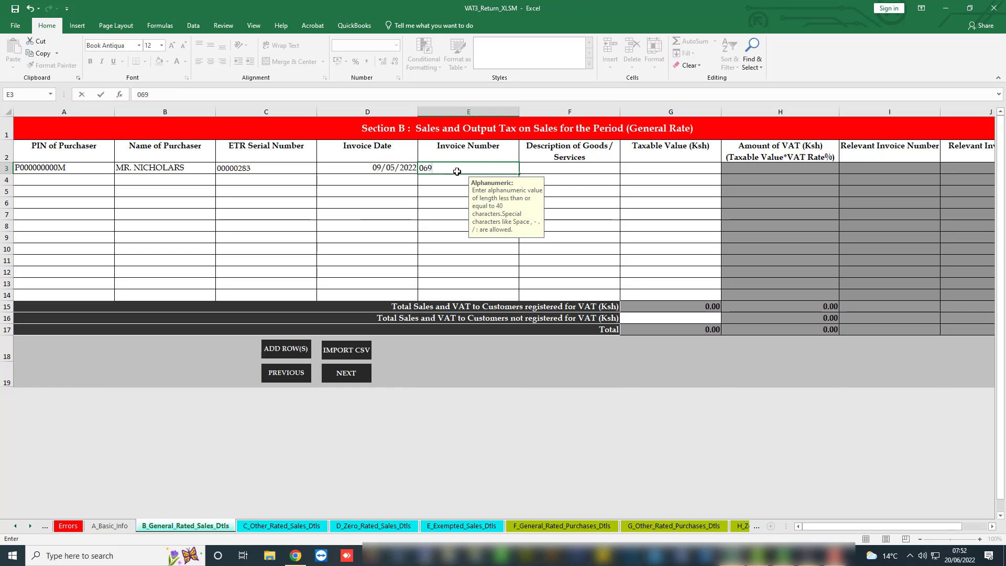
pyautogui.click(547, 167)
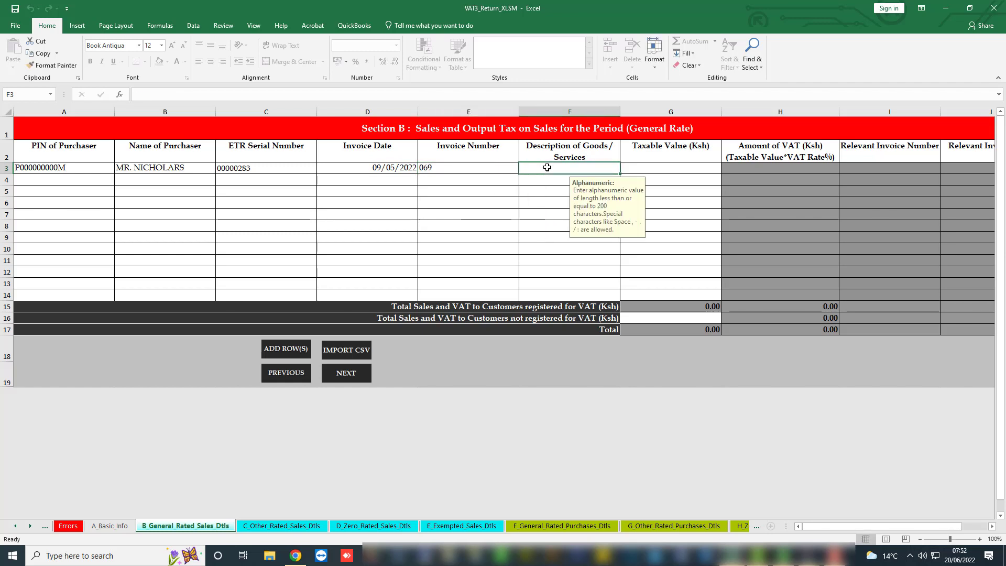
pyautogui.write('THE')
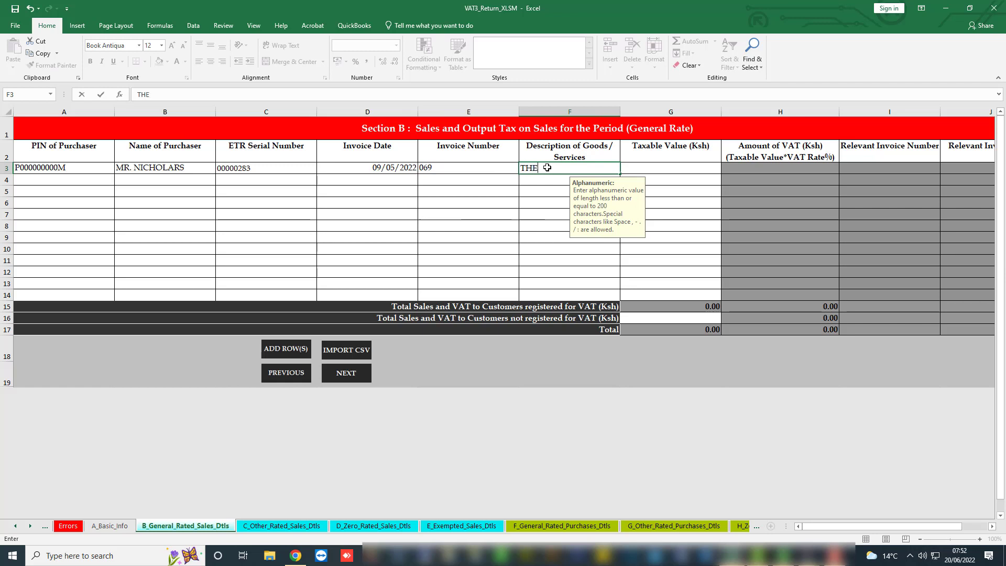
pyautogui.write('RMAL ROLLS')
pyautogui.click(666, 166)
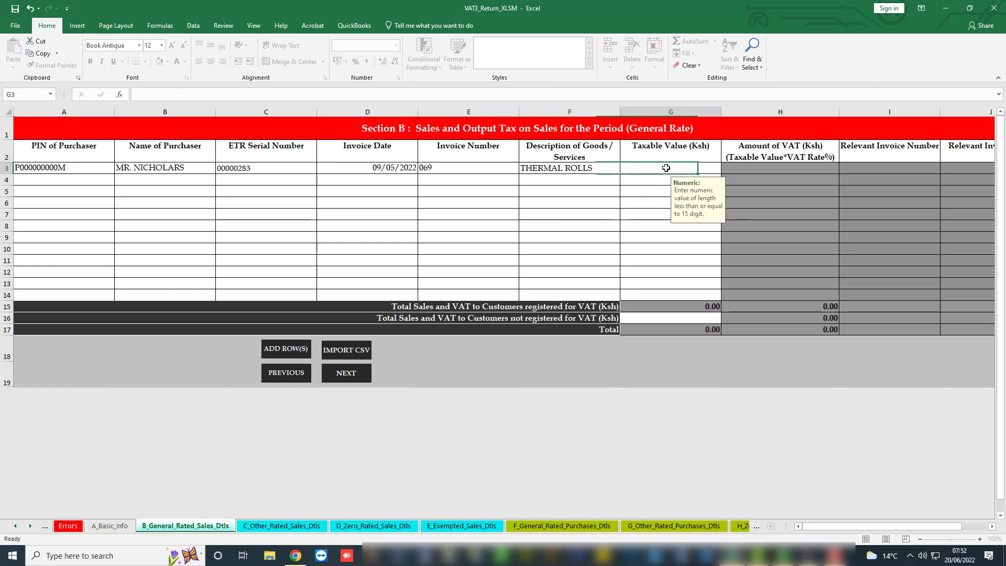
pyautogui.write('8')
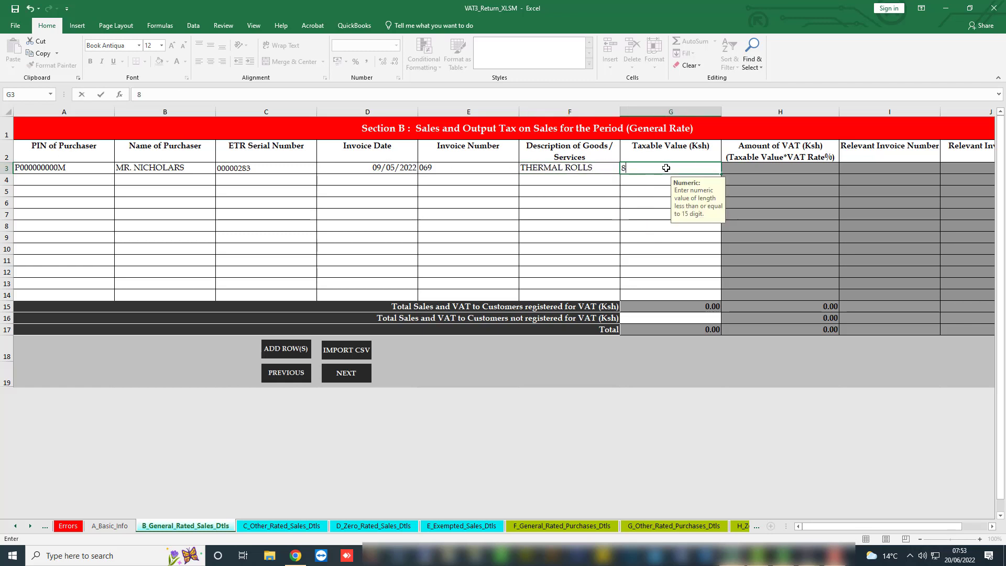
pyautogui.write('275.86')
# Commit taxable value 8,275.86 so VAT 1,324.14 calculates, then set purchase row 5 to Local.
pyautogui.press('Return')
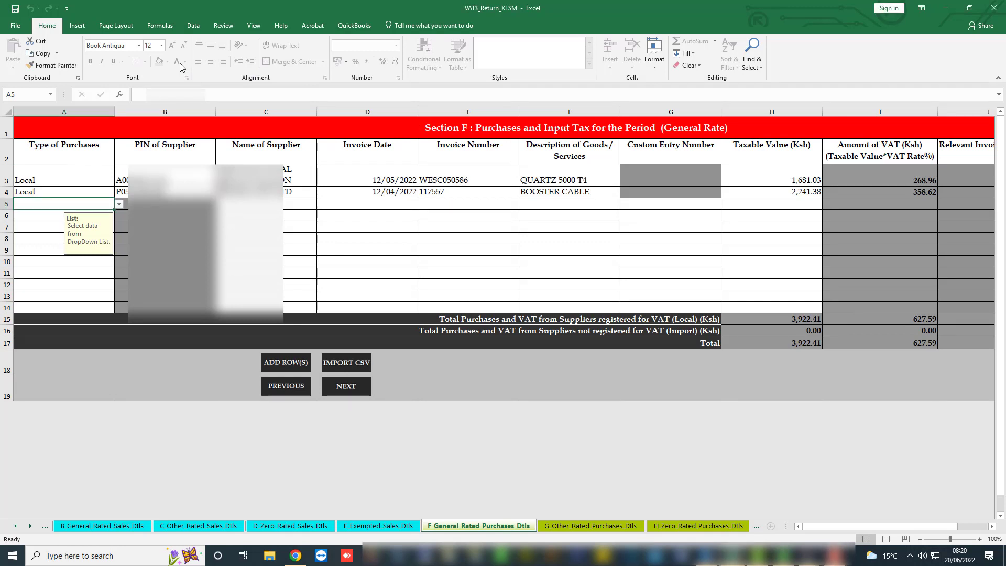
pyautogui.click(120, 203)
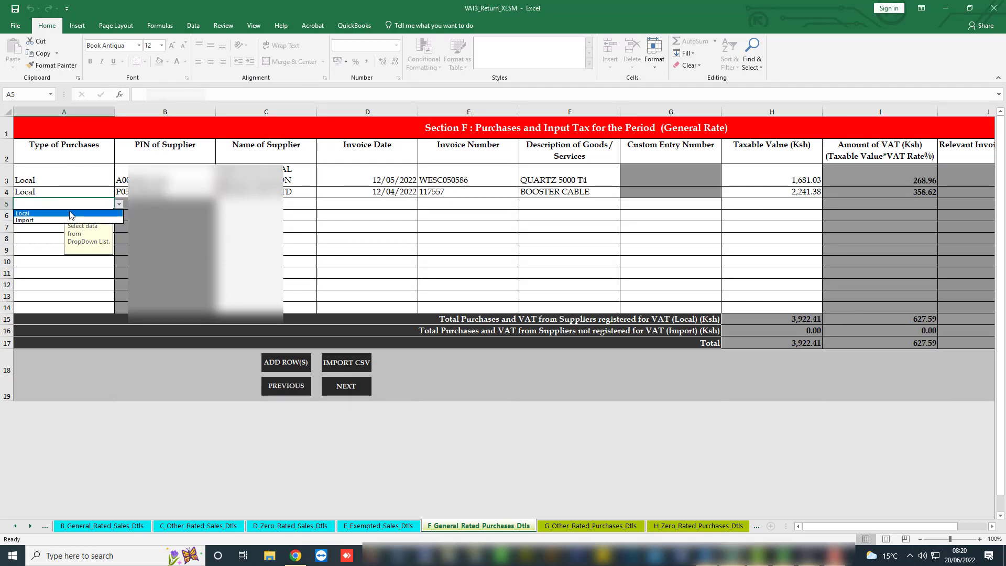
pyautogui.click(114, 213)
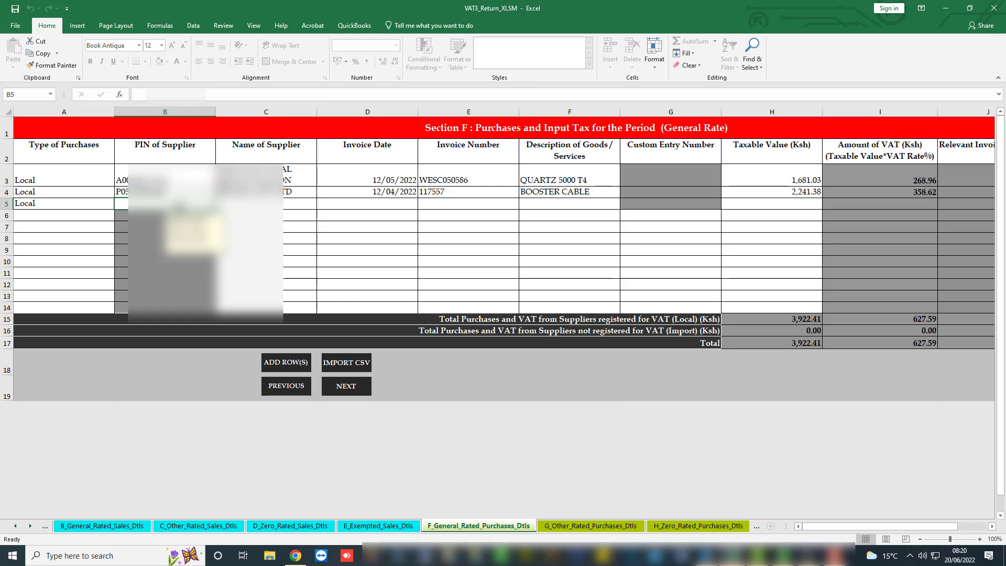
# Enter the supplier's PIN and full supplier name in purchase row 5, fixing a typo.
pyautogui.write('P')
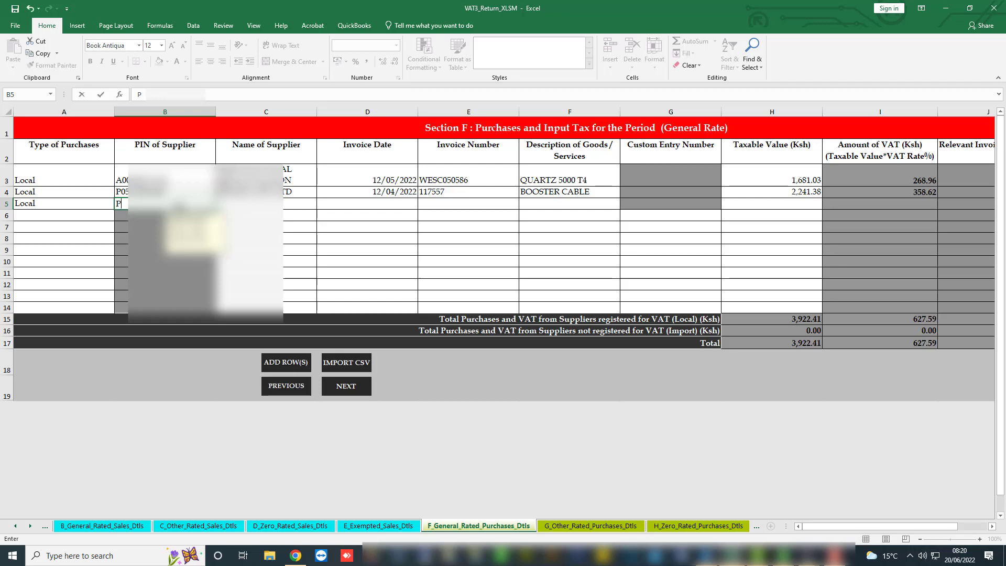
pyautogui.write('000')
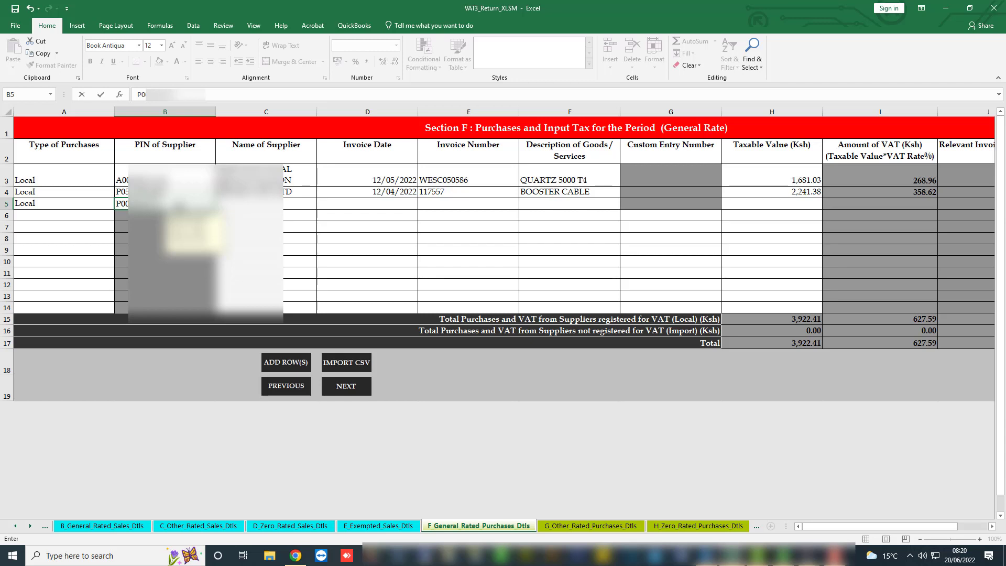
pyautogui.press('Tab')
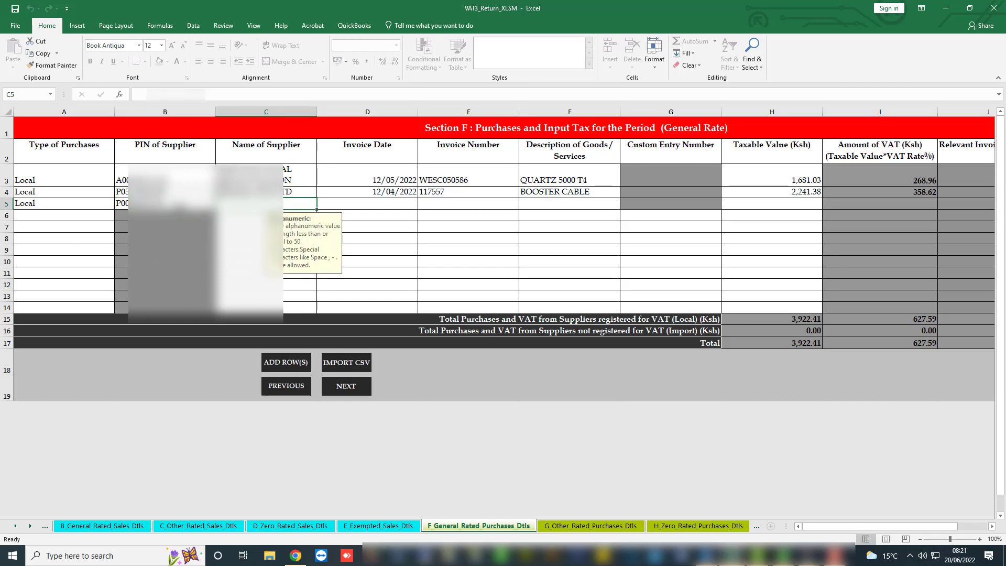
pyautogui.write('UN')
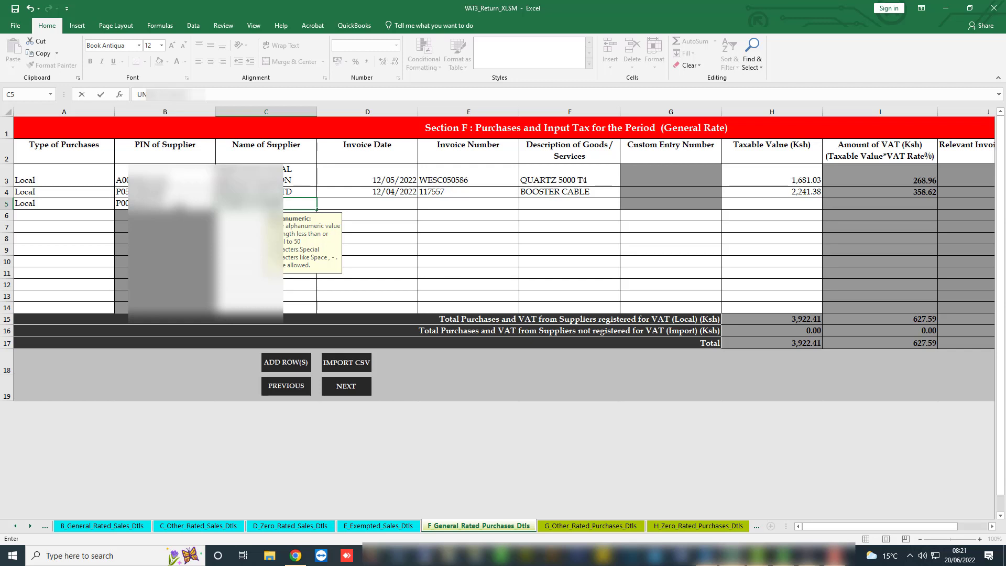
pyautogui.write('PROUT')
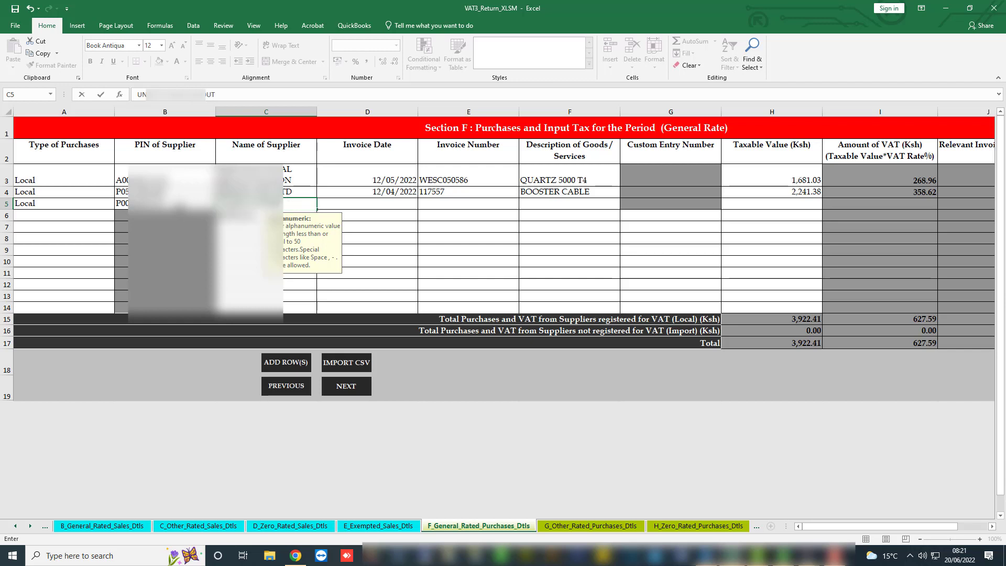
pyautogui.press('BackSpace')
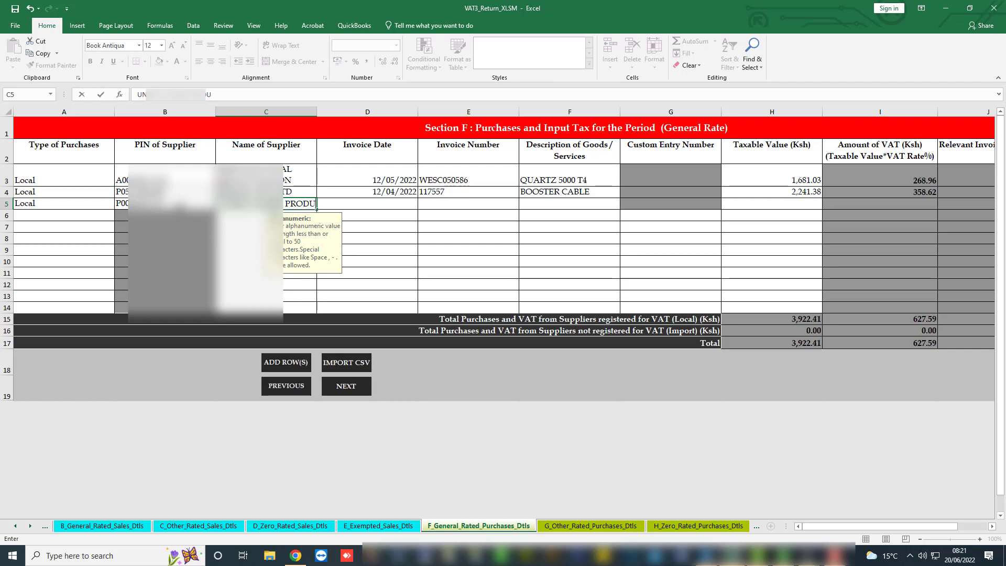
pyautogui.write('CTS LTD')
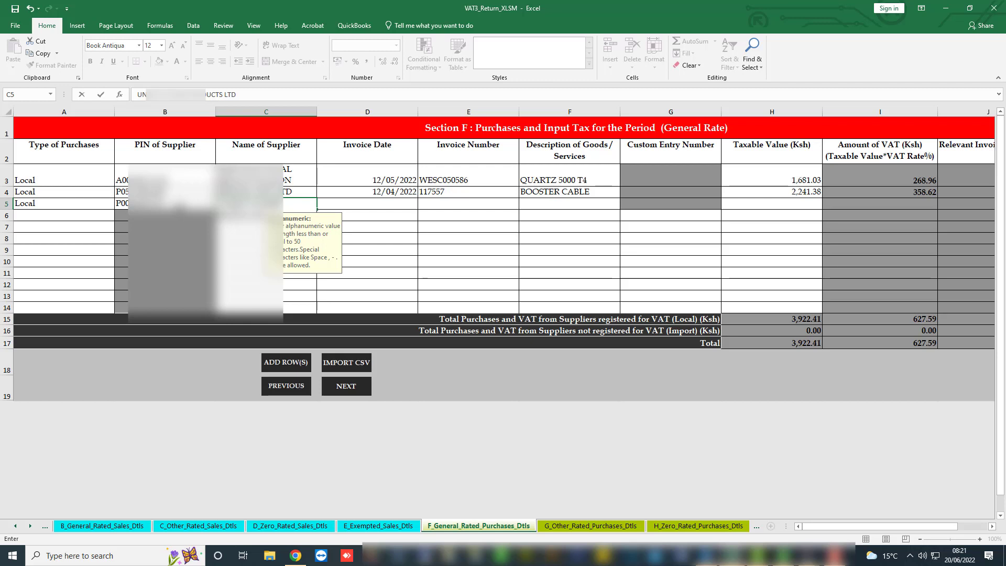
pyautogui.press('Tab')
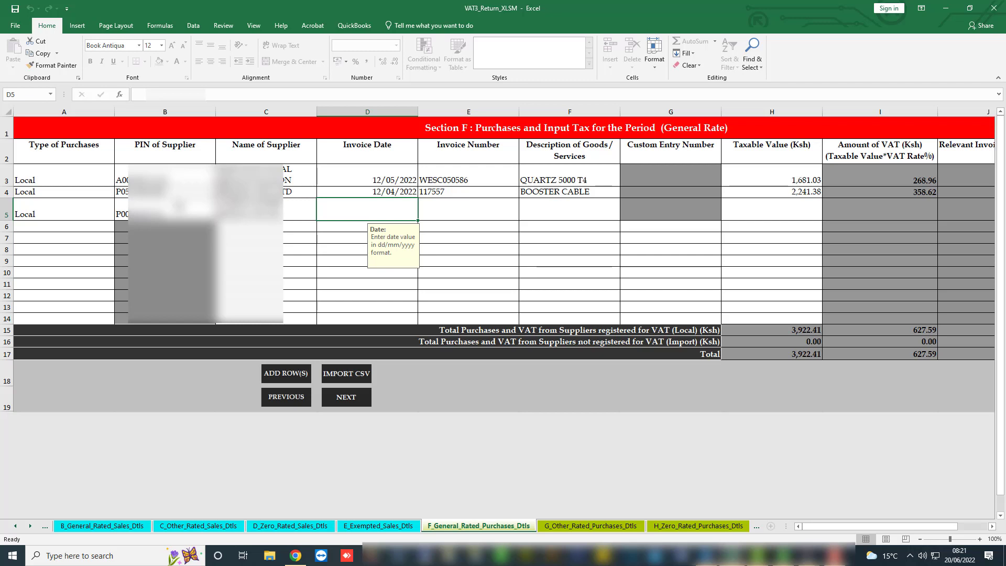
# Fill row 5 with 07/05/2022, the invoice number, THERMAL ROLLS and taxable value 29,094.80.
pyautogui.write('07/')
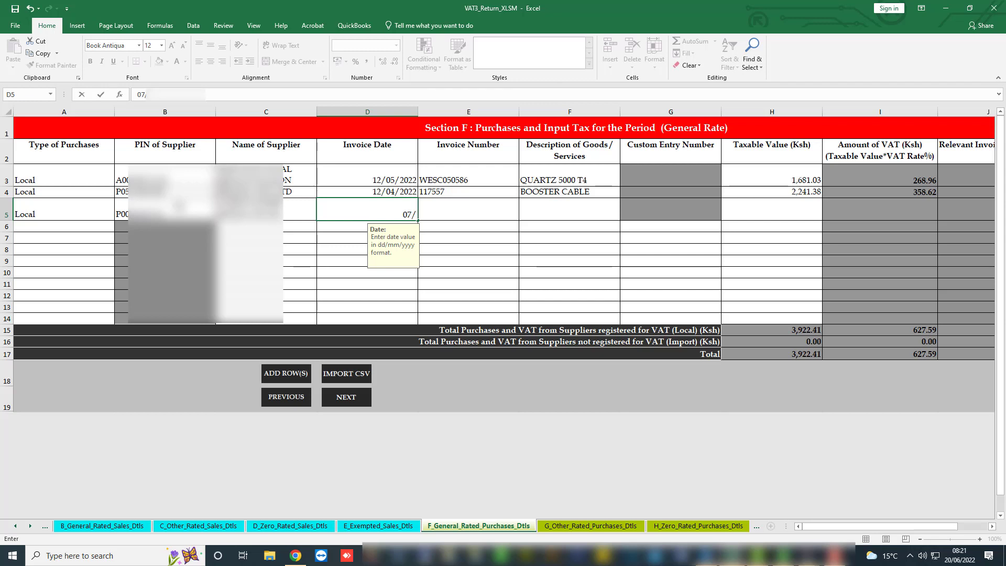
pyautogui.write('05/2022')
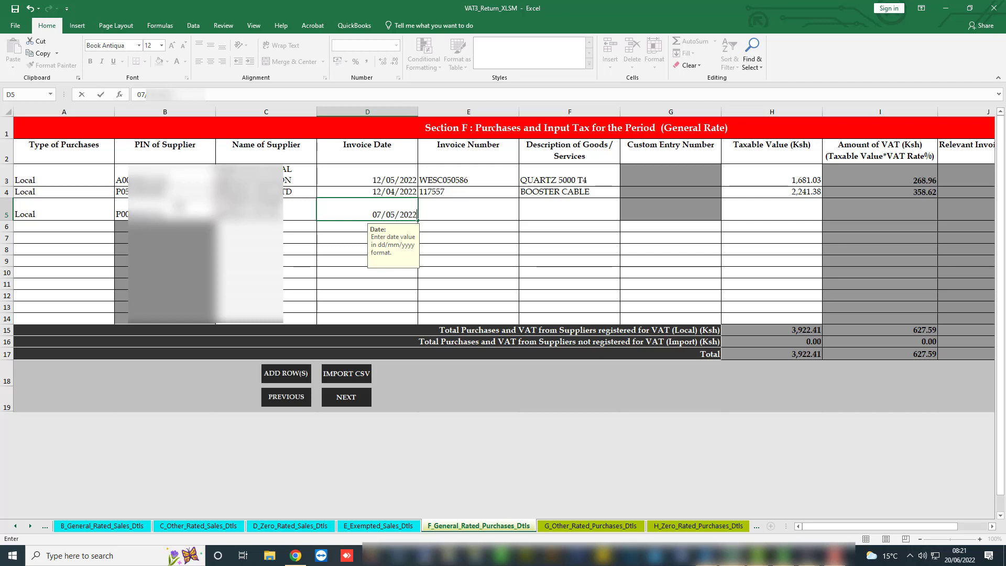
pyautogui.press('Tab')
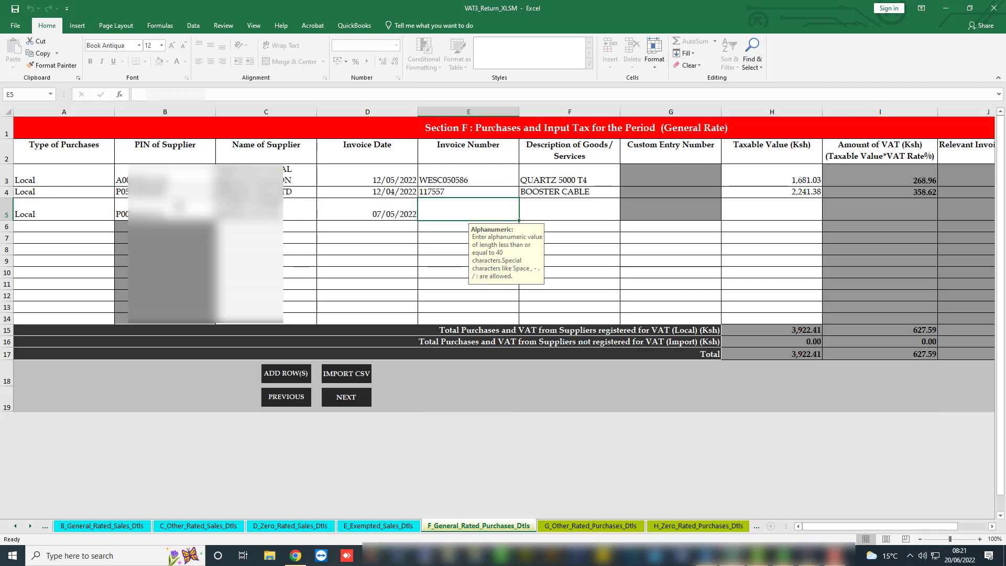
pyautogui.write('U')
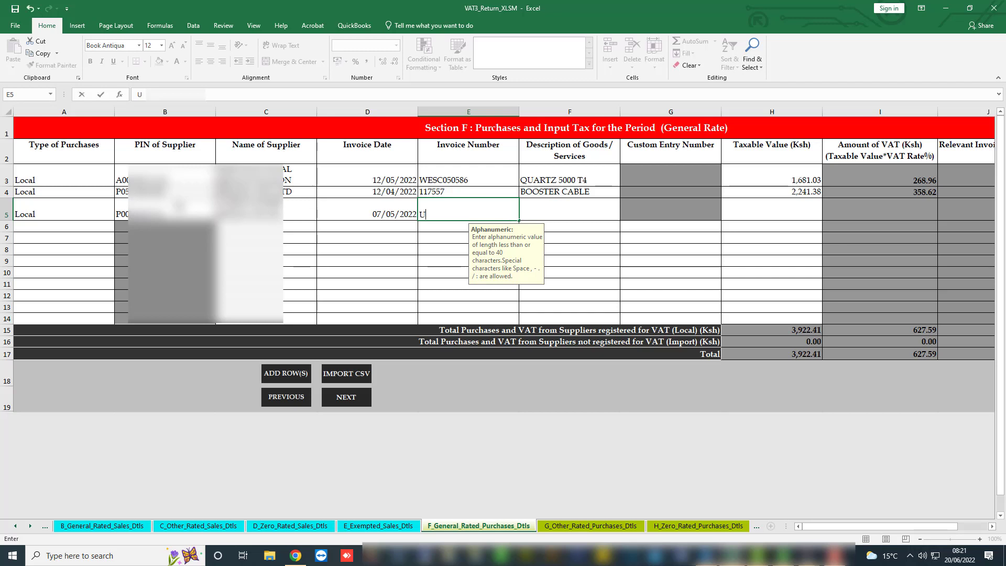
pyautogui.write('178556')
pyautogui.press('Tab')
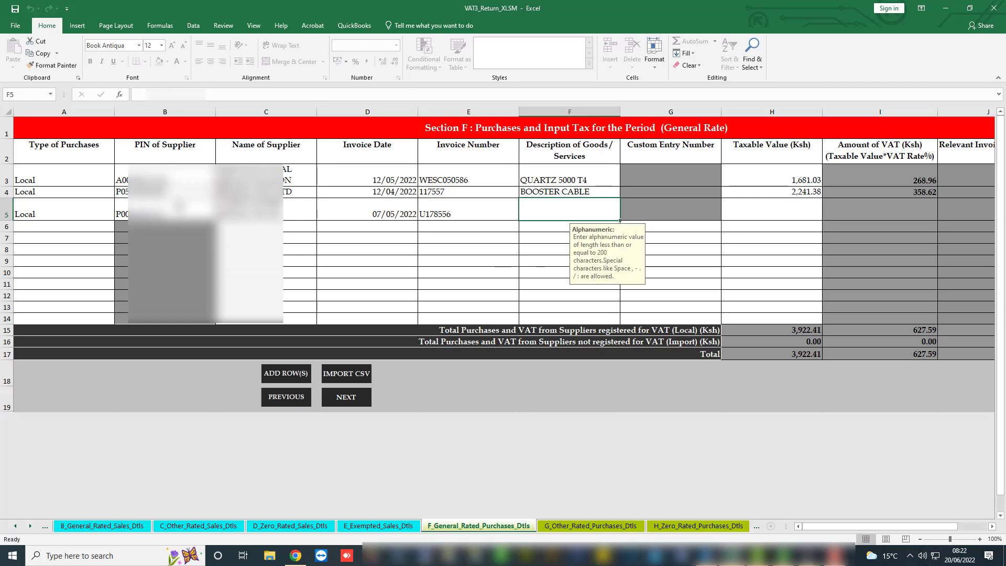
pyautogui.write('THER')
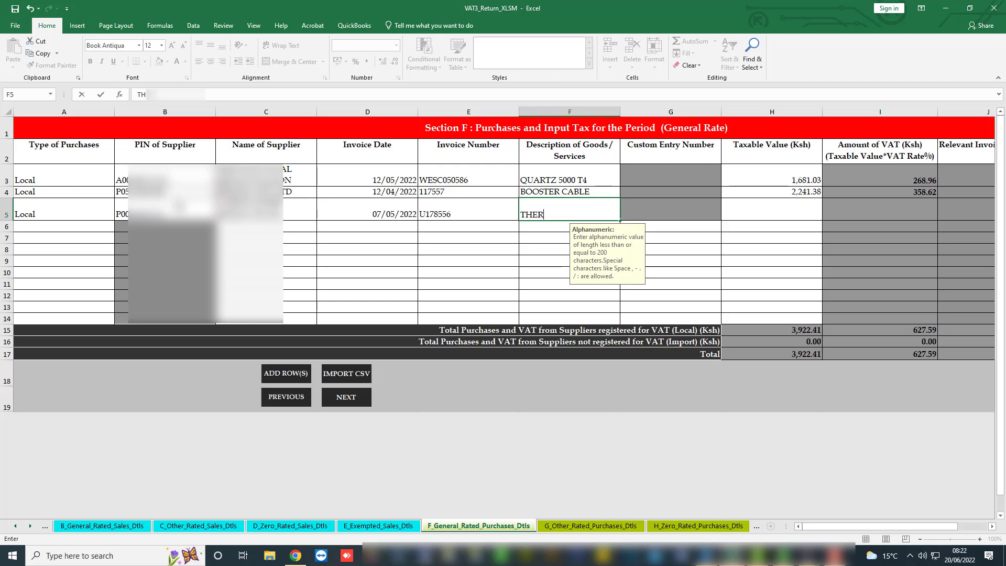
pyautogui.write('MAL ROLLS')
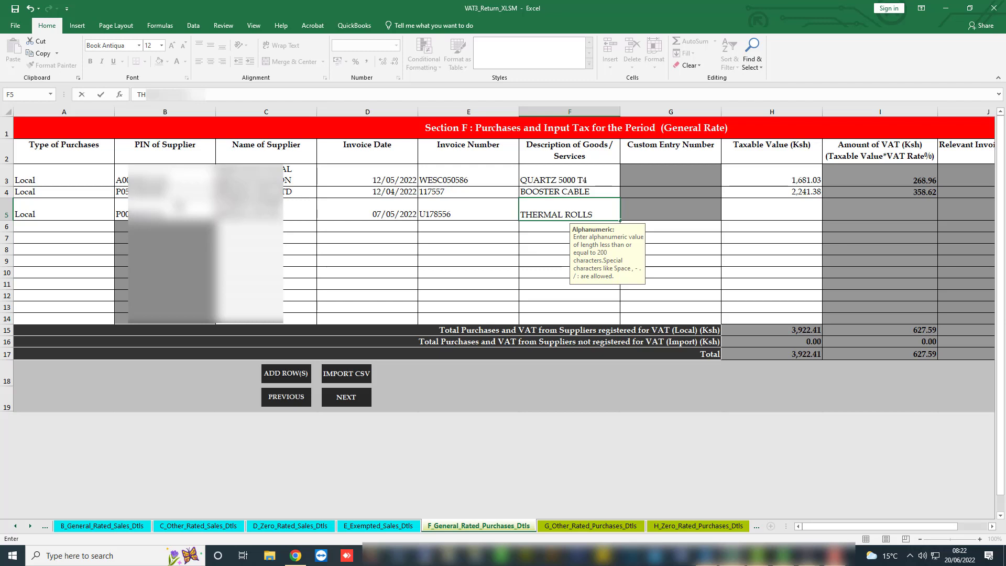
pyautogui.press('Tab')
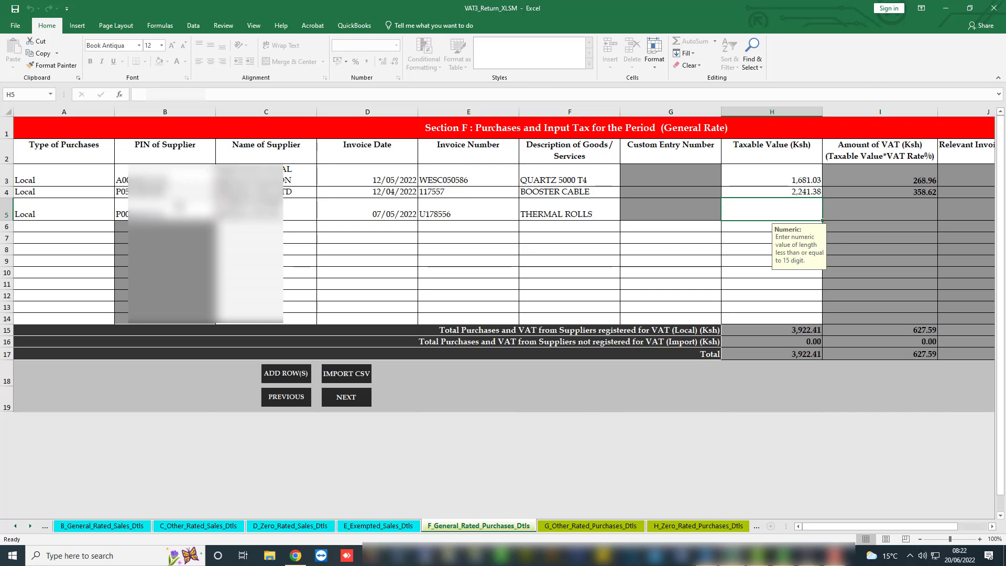
pyautogui.write('29')
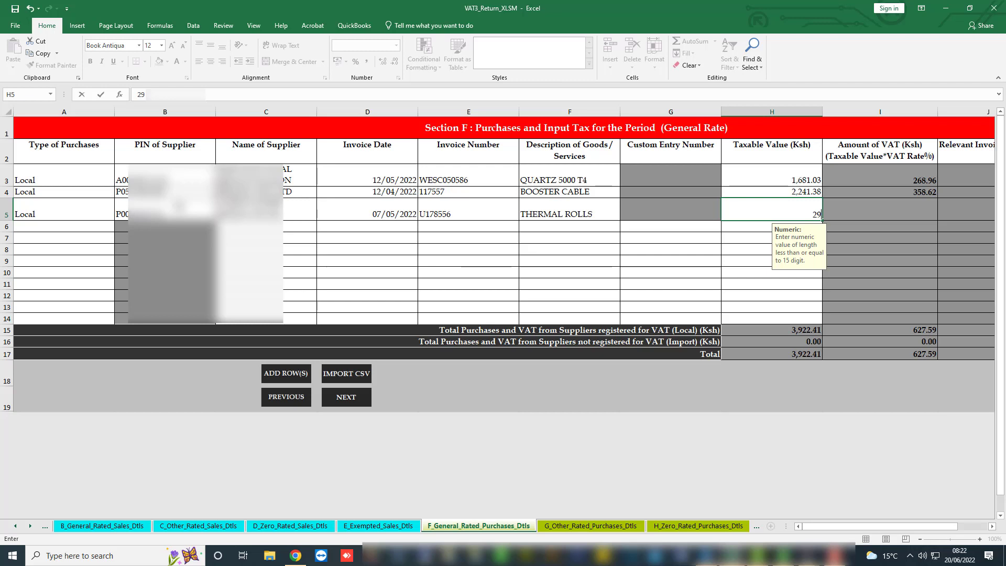
pyautogui.write(',094.80')
pyautogui.press('Return')
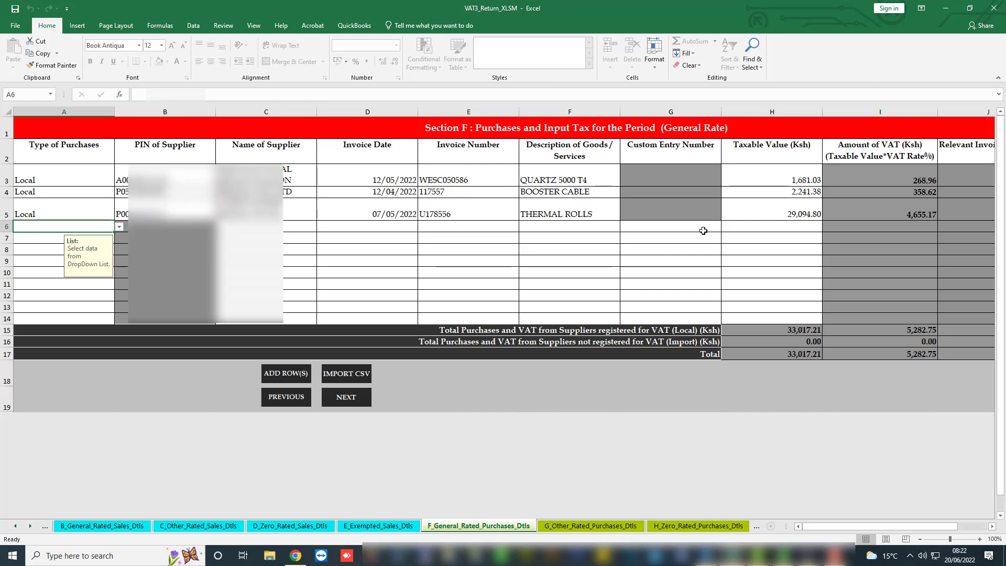
# Correct the H5 taxable value to 29,094.83.
pyautogui.click(802, 214)
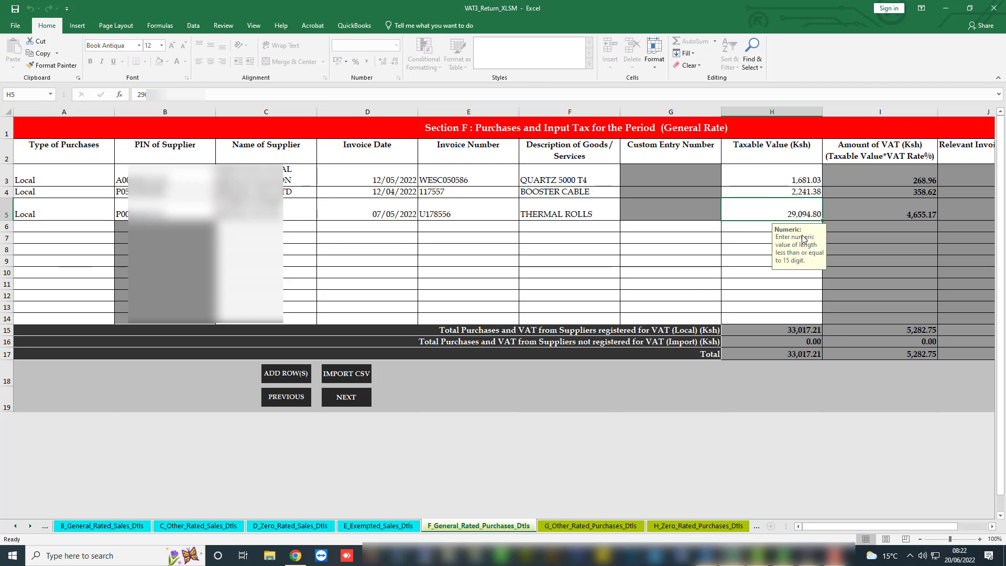
pyautogui.write('29')
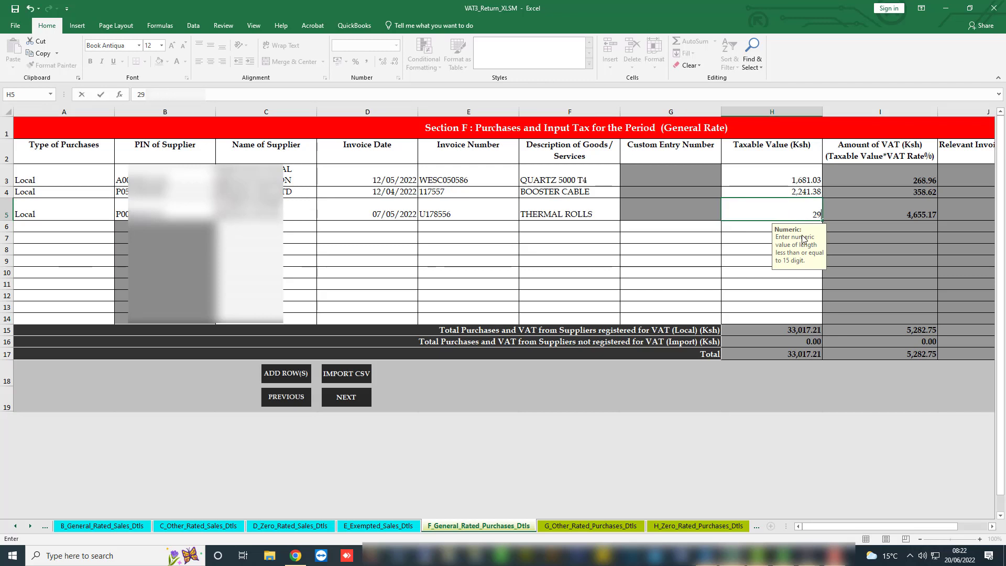
pyautogui.write(',094.83')
pyautogui.press('Return')
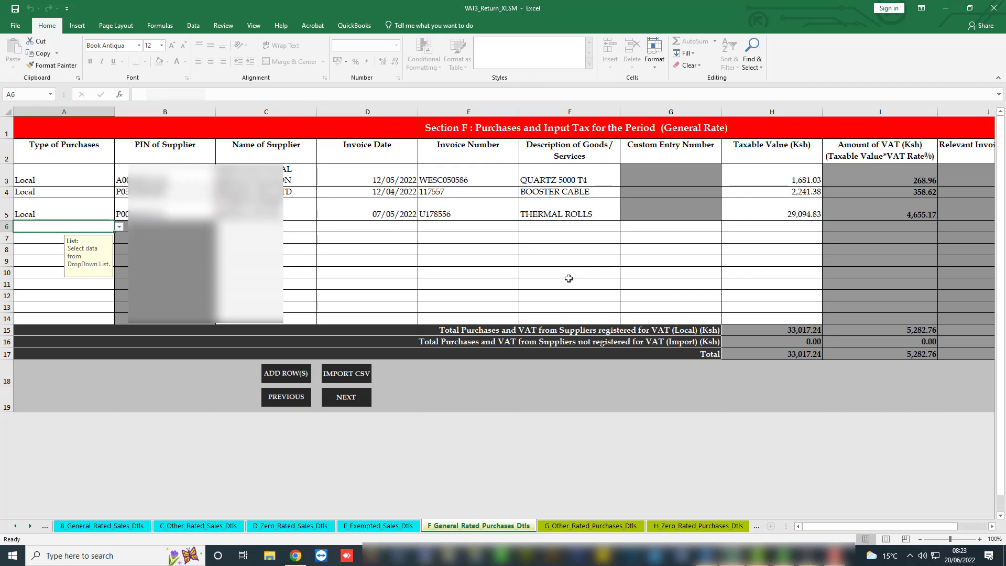
# Mark row 6 as Local and enter the supplier's PIN and name RIFT VALLEY PAPER POINT.
pyautogui.write('LO')
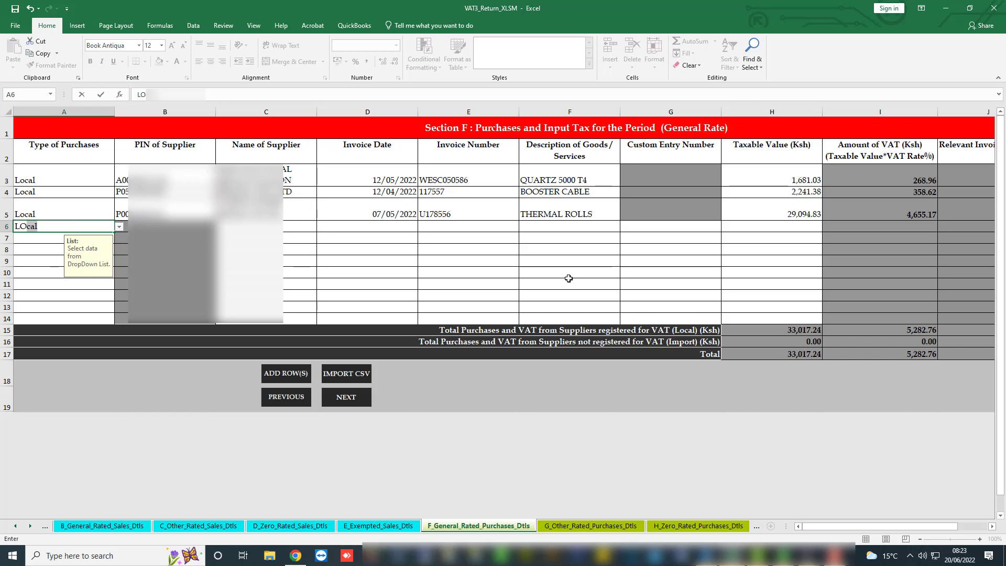
pyautogui.press('Tab')
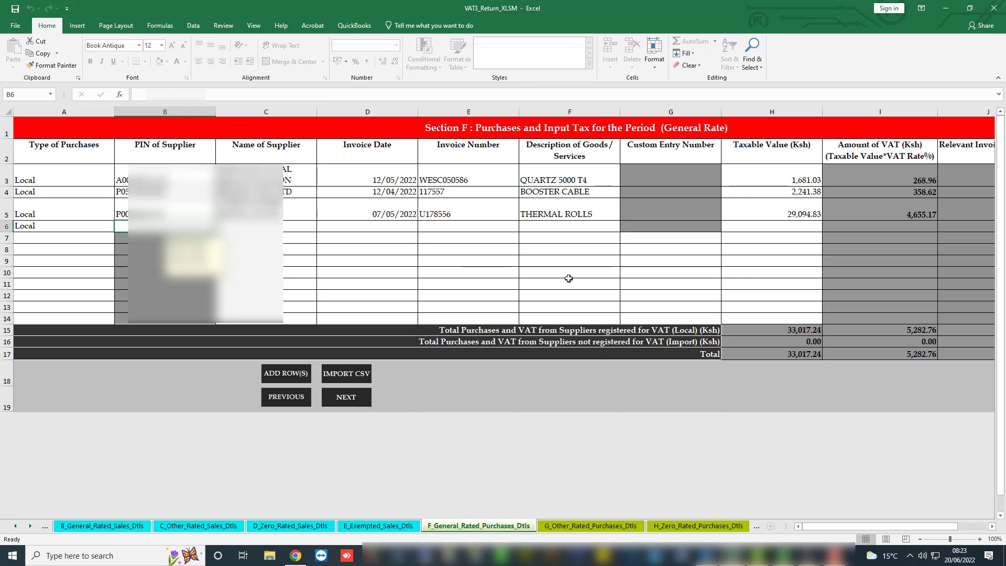
pyautogui.write('LO')
pyautogui.press('BackSpace')
pyautogui.press('BackSpace')
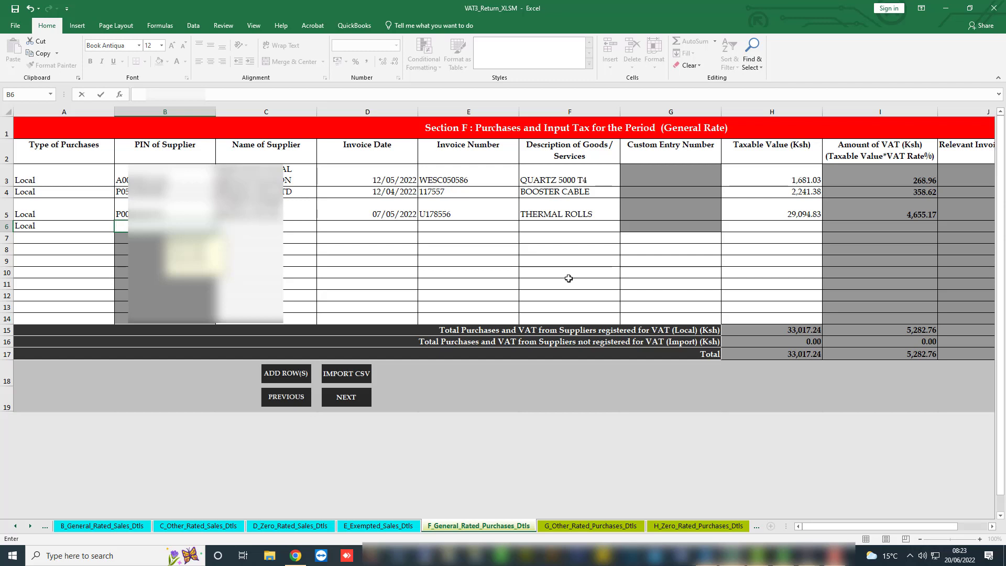
pyautogui.write('A0')
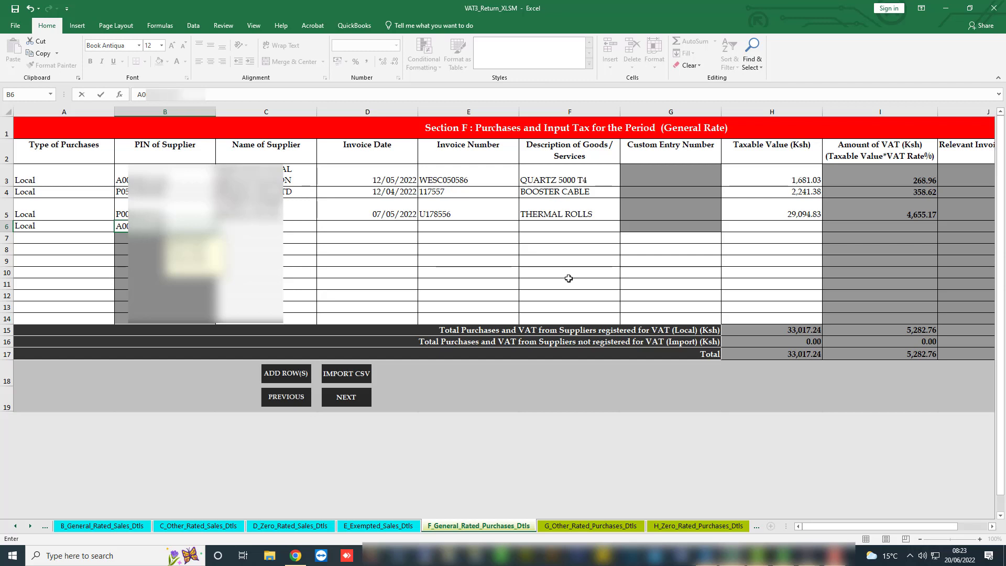
pyautogui.press('Tab')
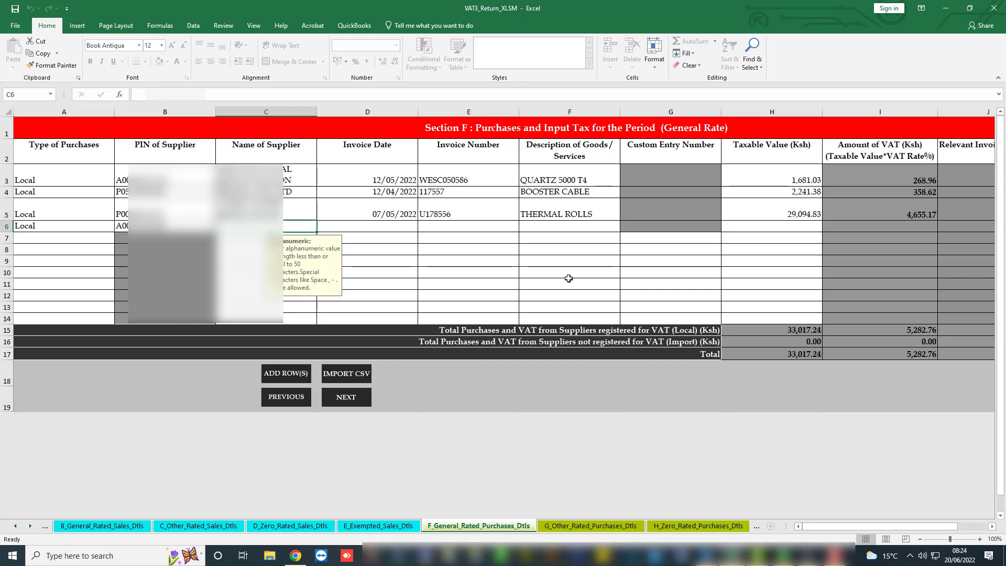
pyautogui.write('RIF')
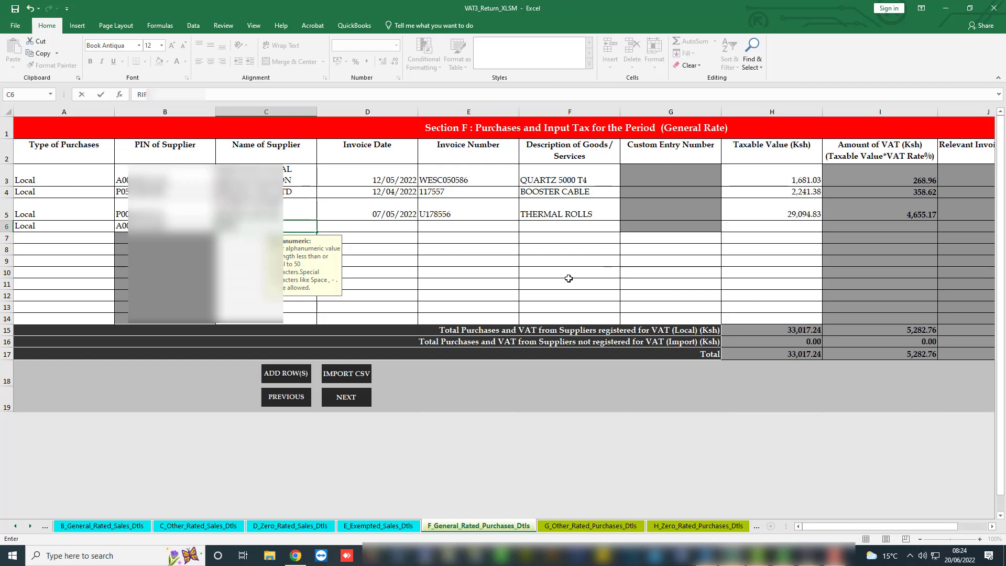
pyautogui.write('T VALLEY')
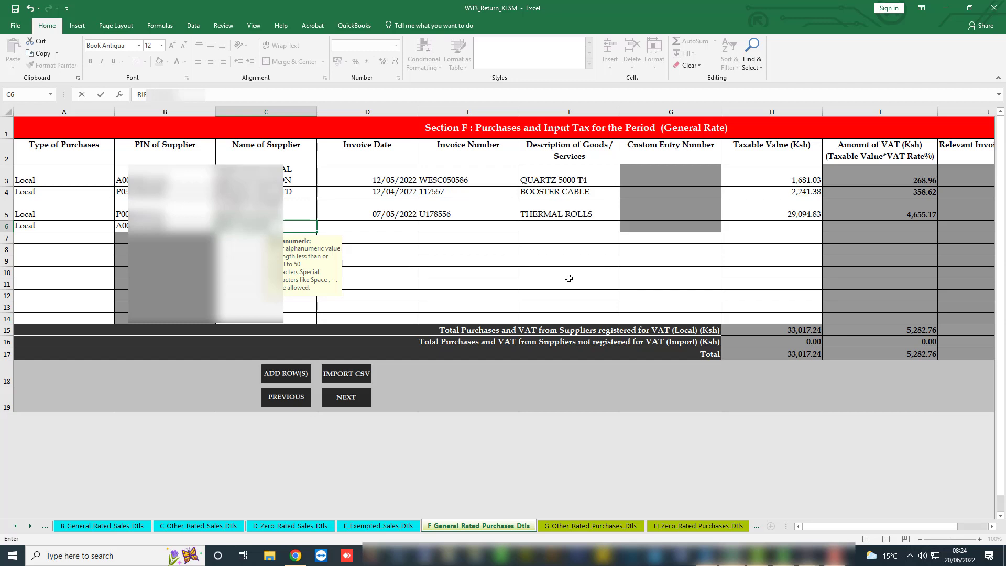
pyautogui.write(' PAPER')
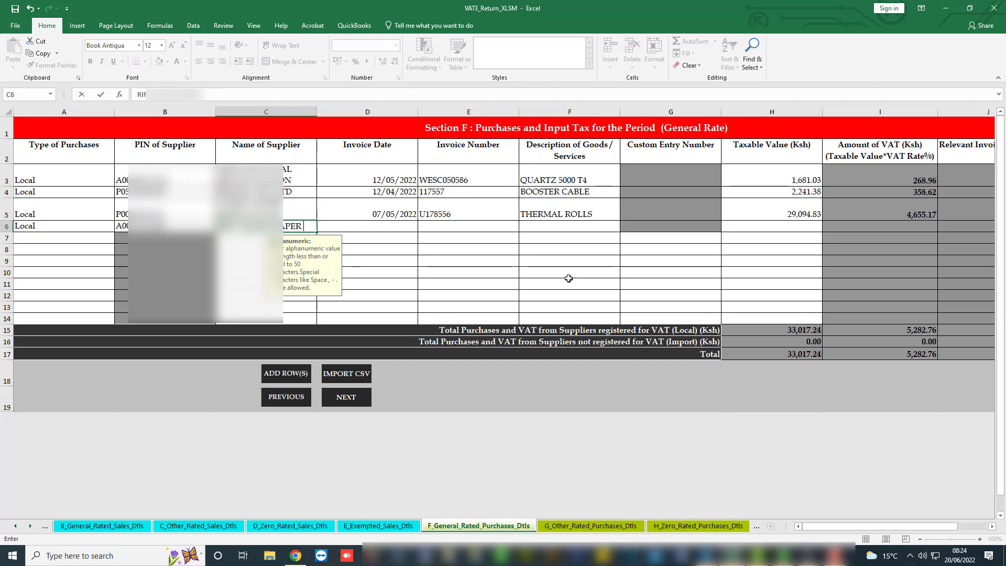
pyautogui.write(' POINT')
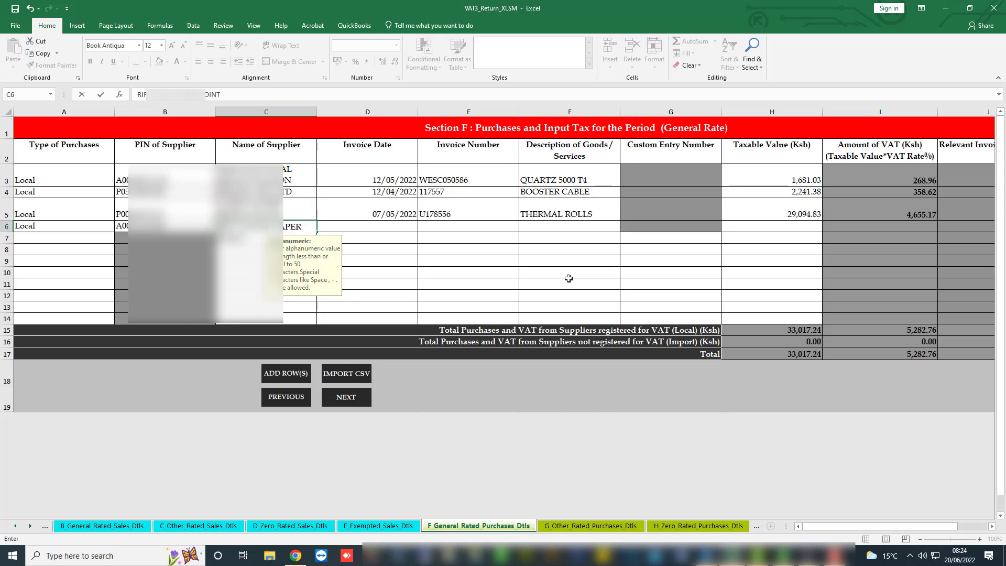
pyautogui.click(396, 224)
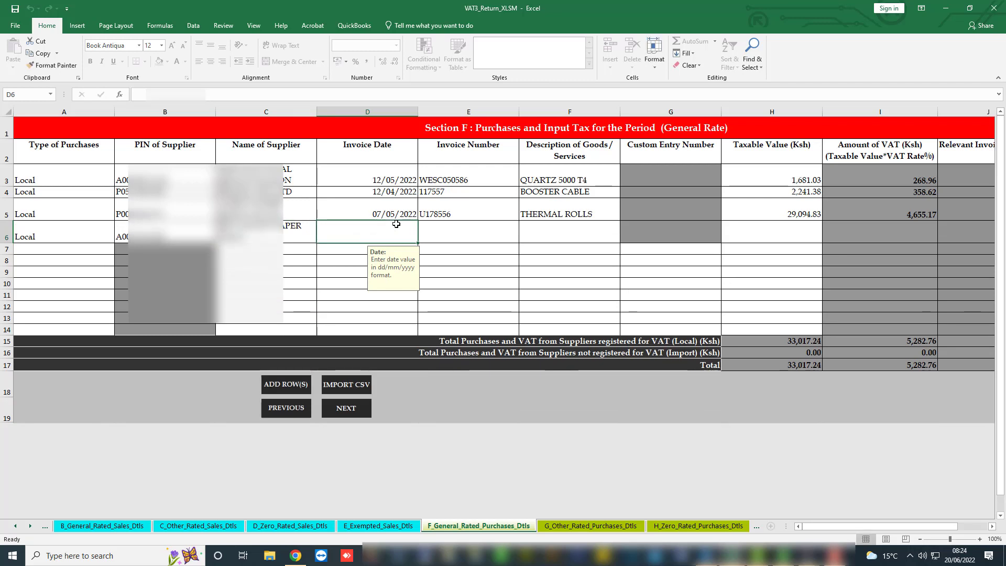
# Complete row 6 with 12/05/2022, the invoice number, THERMAL ROLLS and 2,931.03, then mark row 7 Local.
pyautogui.write('12/05')
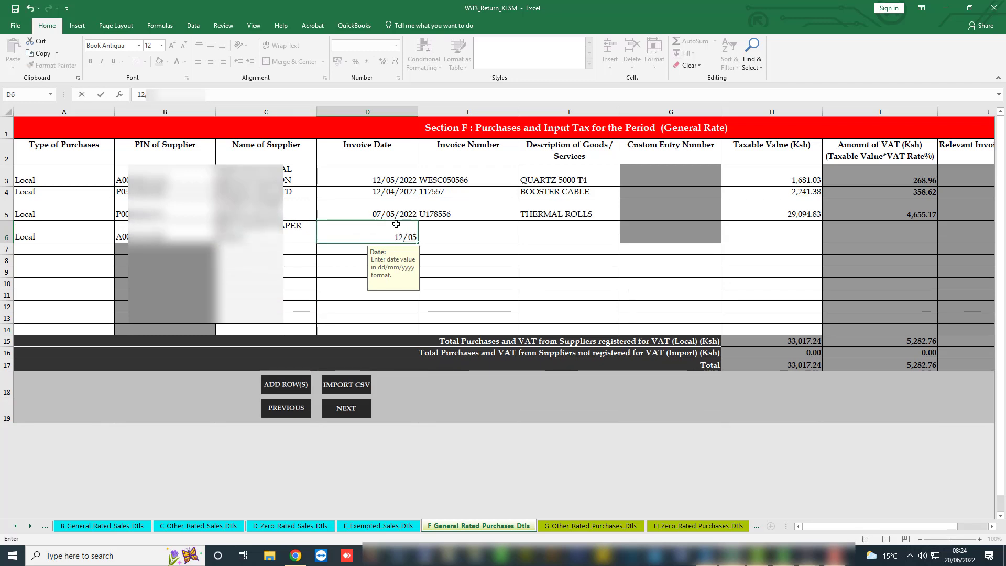
pyautogui.write('/2022')
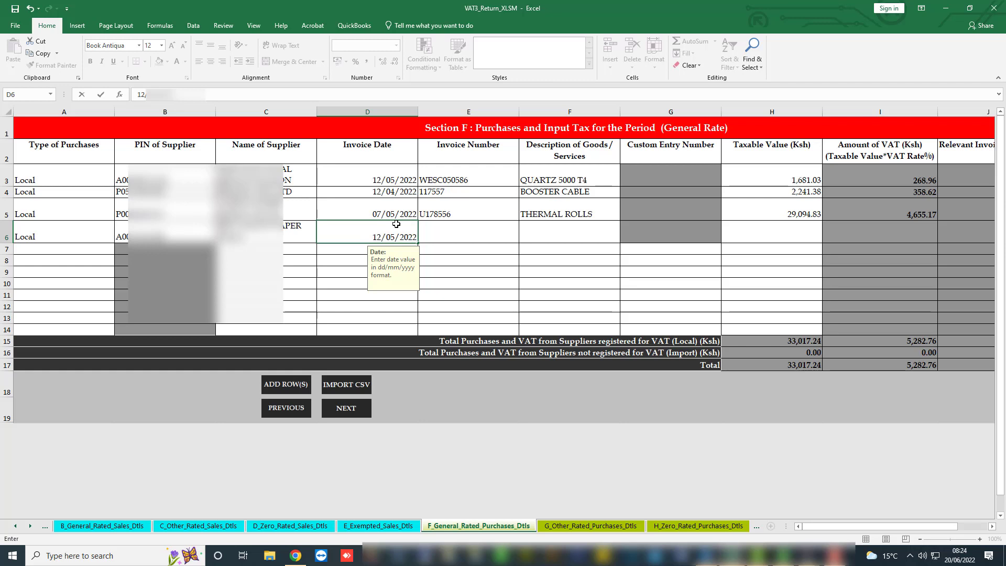
pyautogui.click(465, 229)
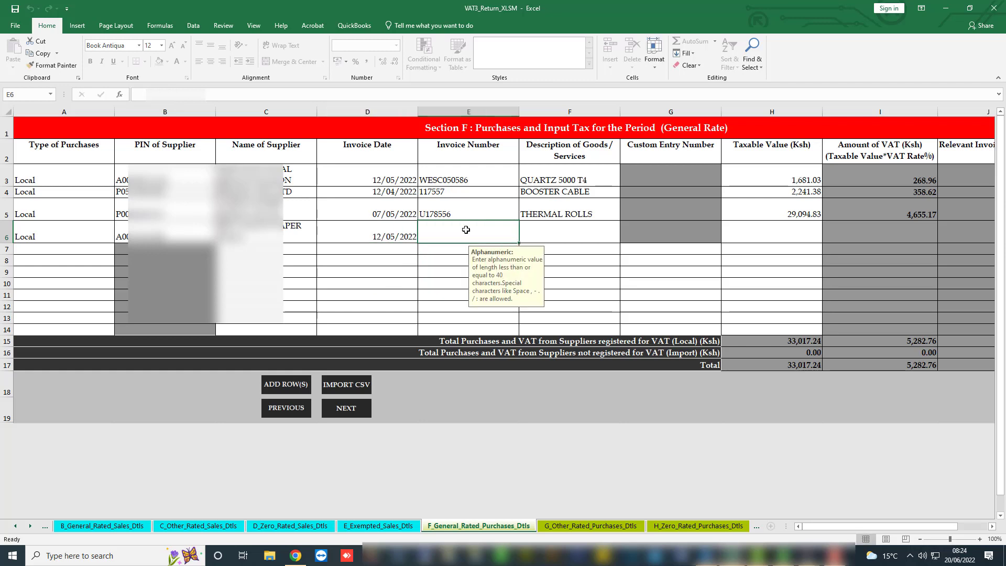
pyautogui.write('36')
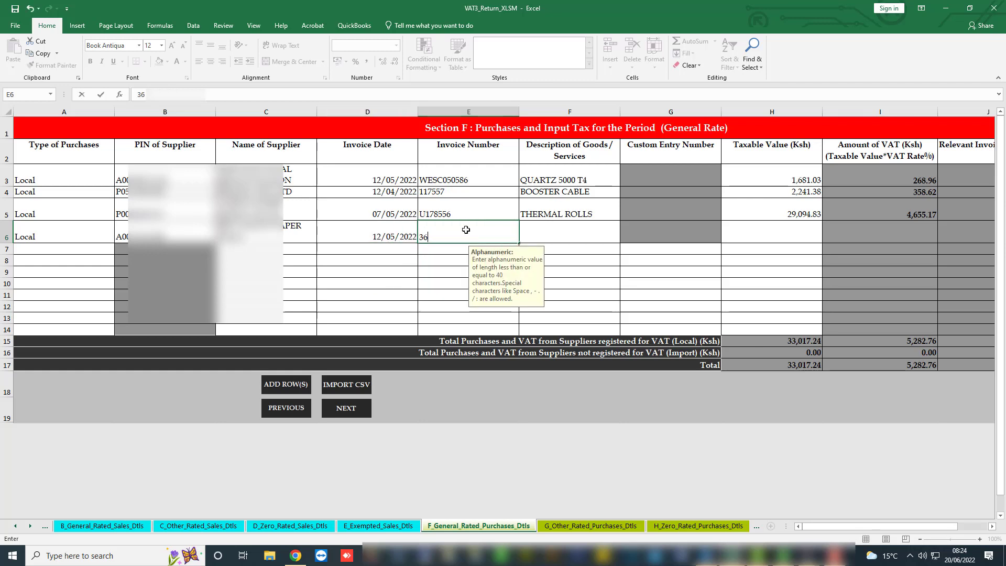
pyautogui.write('26')
pyautogui.press('Tab')
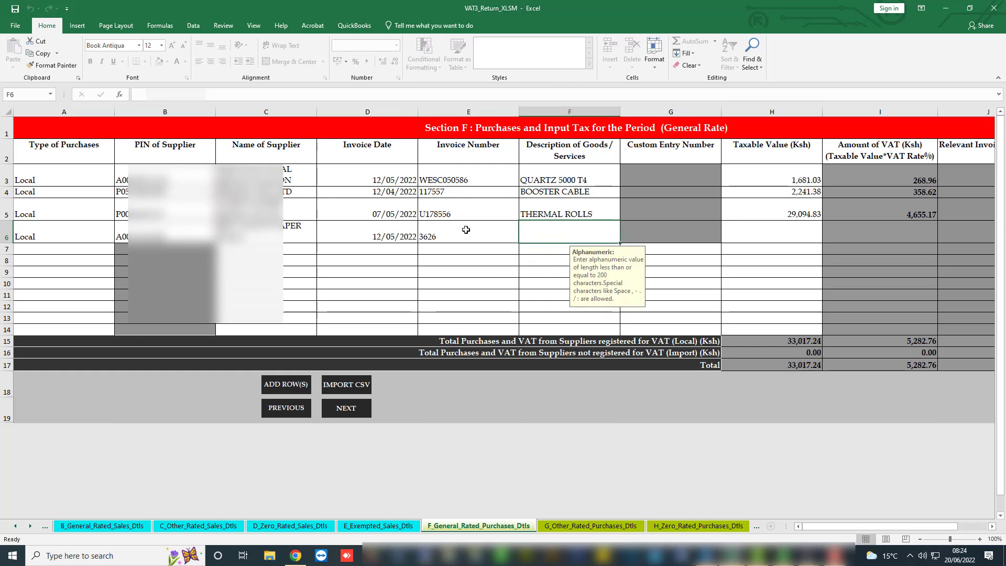
pyautogui.write('THER')
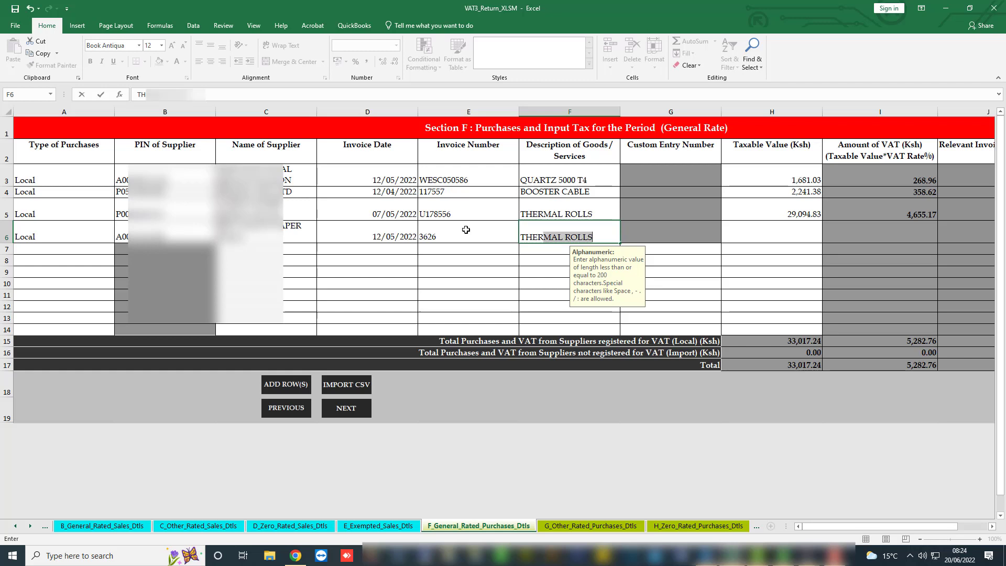
pyautogui.press('Tab')
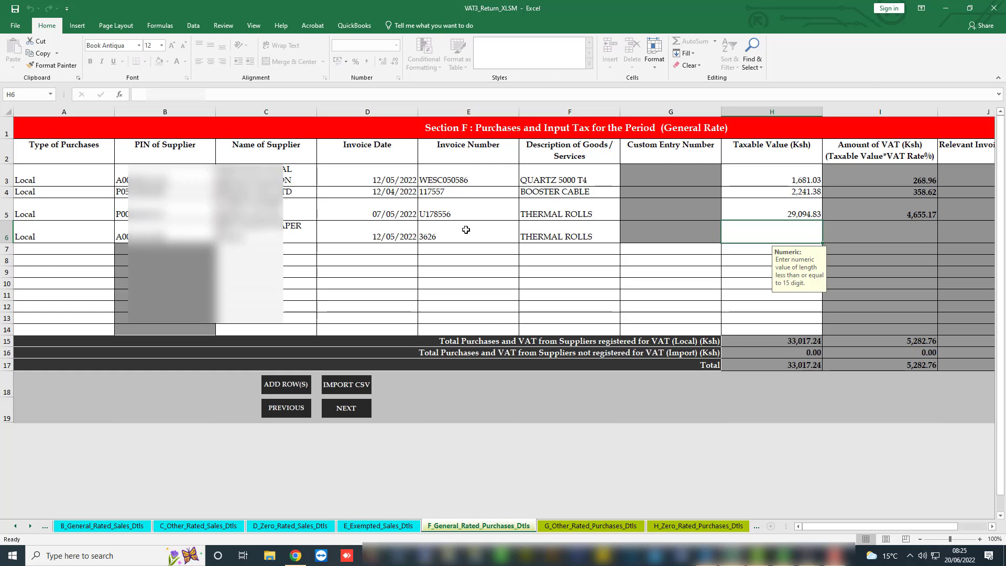
pyautogui.write('2')
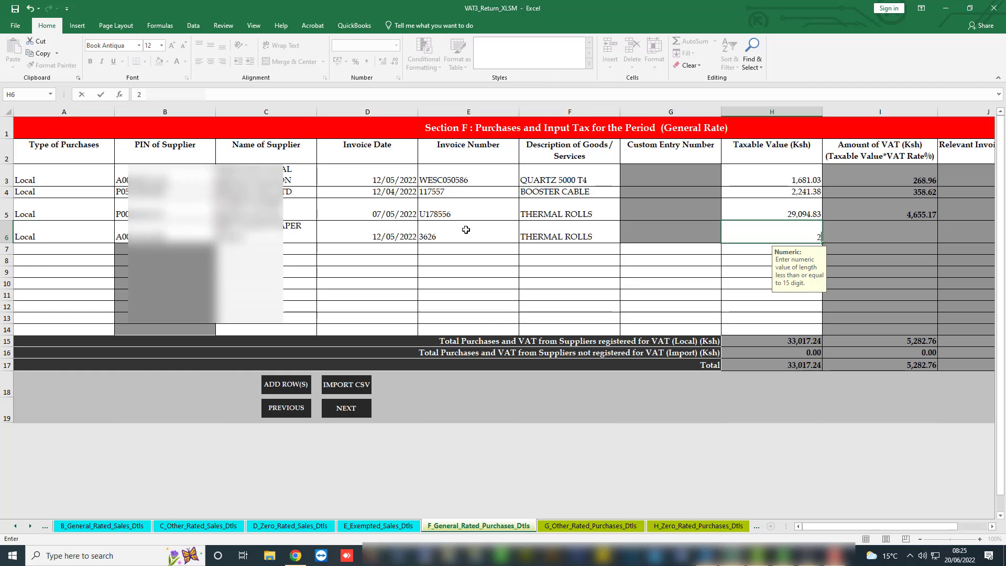
pyautogui.write('931.034')
pyautogui.press('Return')
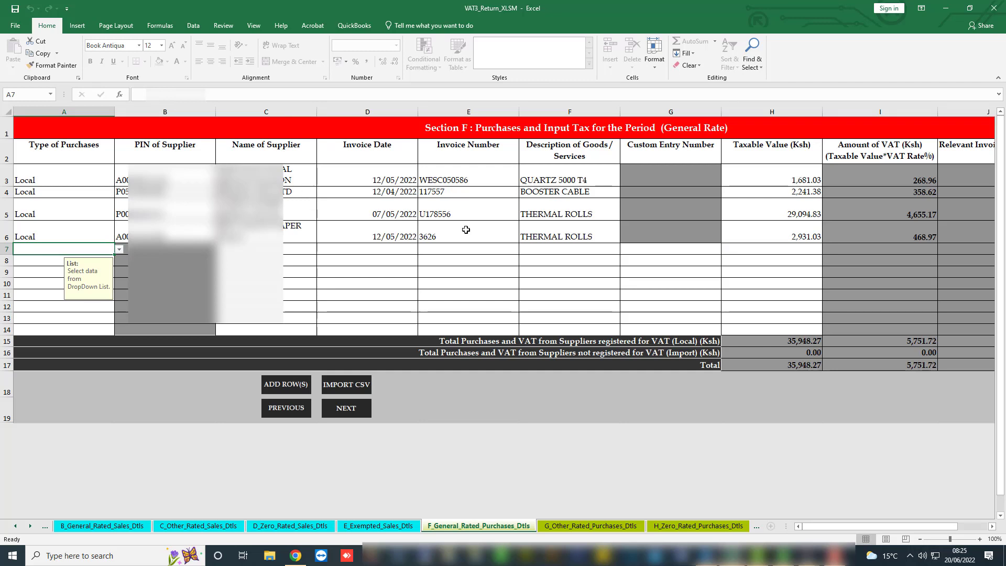
pyautogui.write('LO')
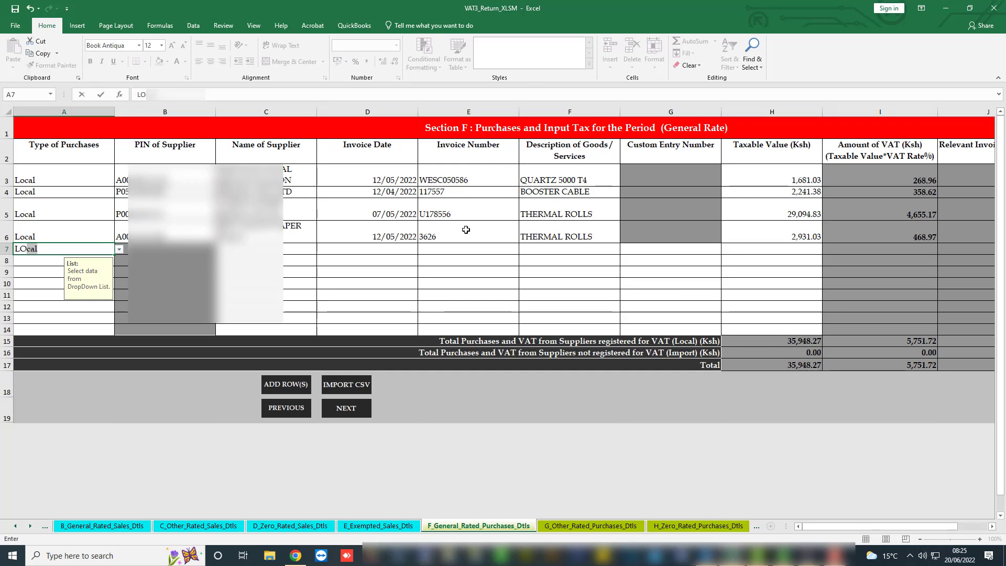
pyautogui.press('Tab')
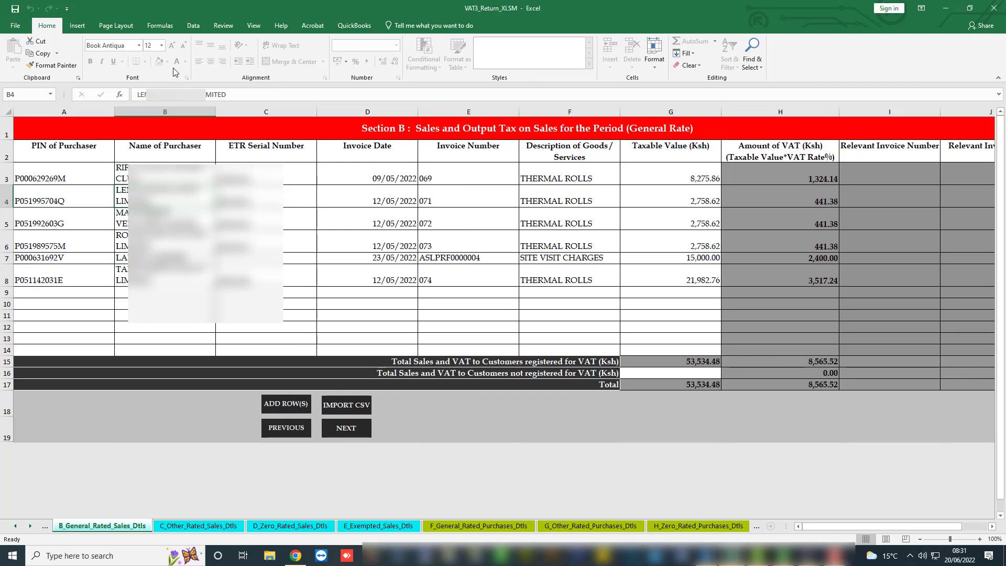
# Advance through sheets C to M to reach the Section O VAT due sheet.
pyautogui.click(345, 427)
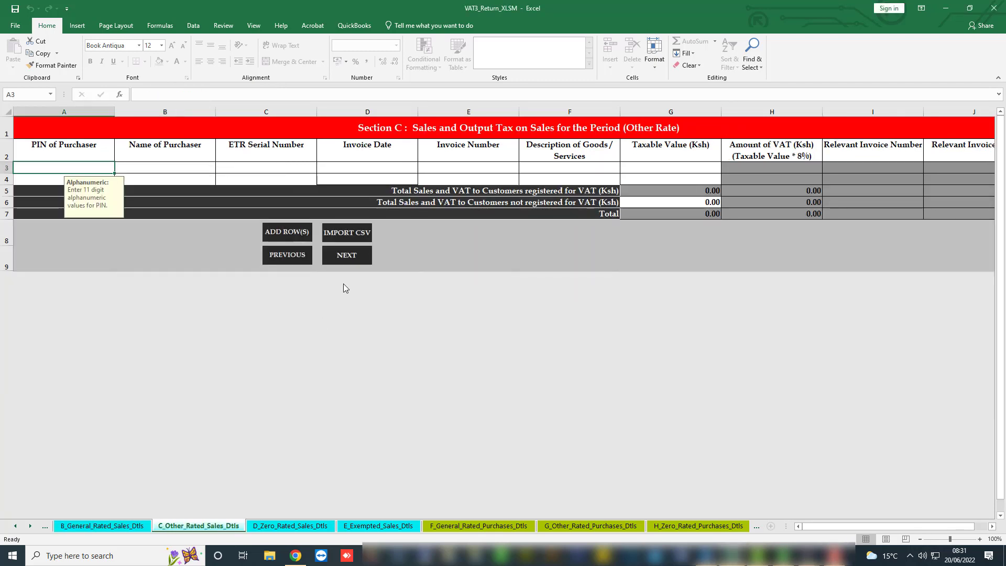
pyautogui.click(346, 261)
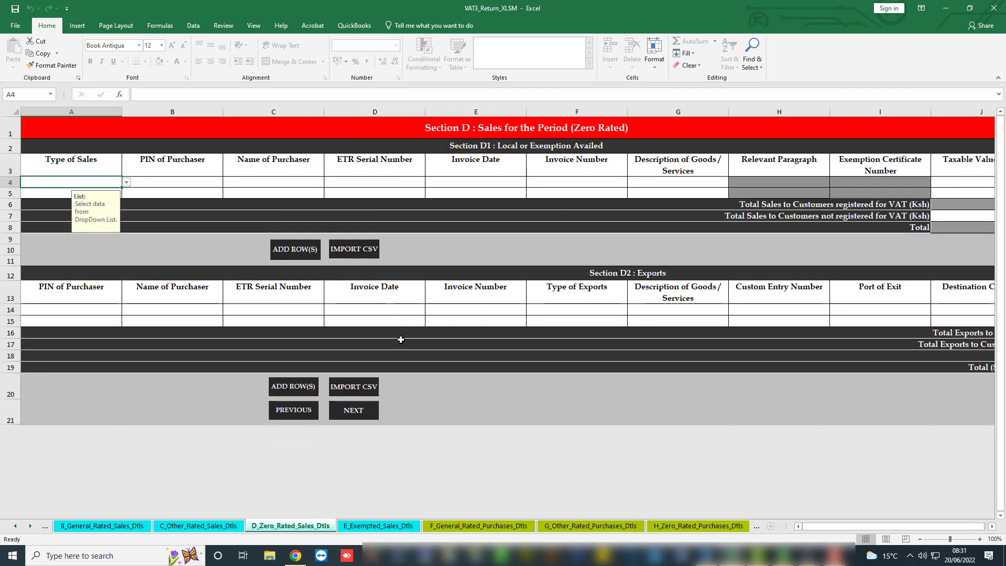
pyautogui.click(355, 422)
pyautogui.click(348, 255)
pyautogui.click(348, 258)
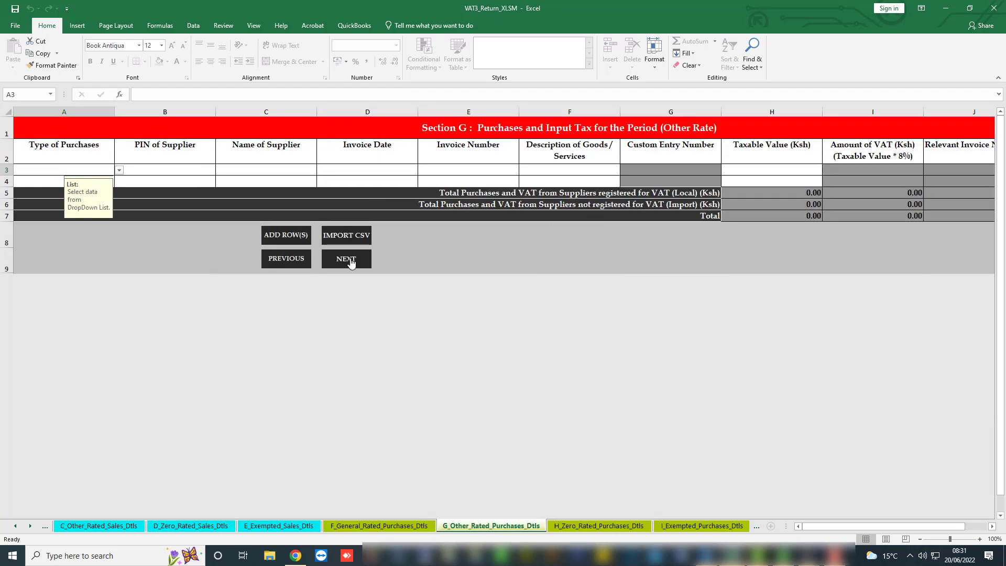
pyautogui.click(354, 276)
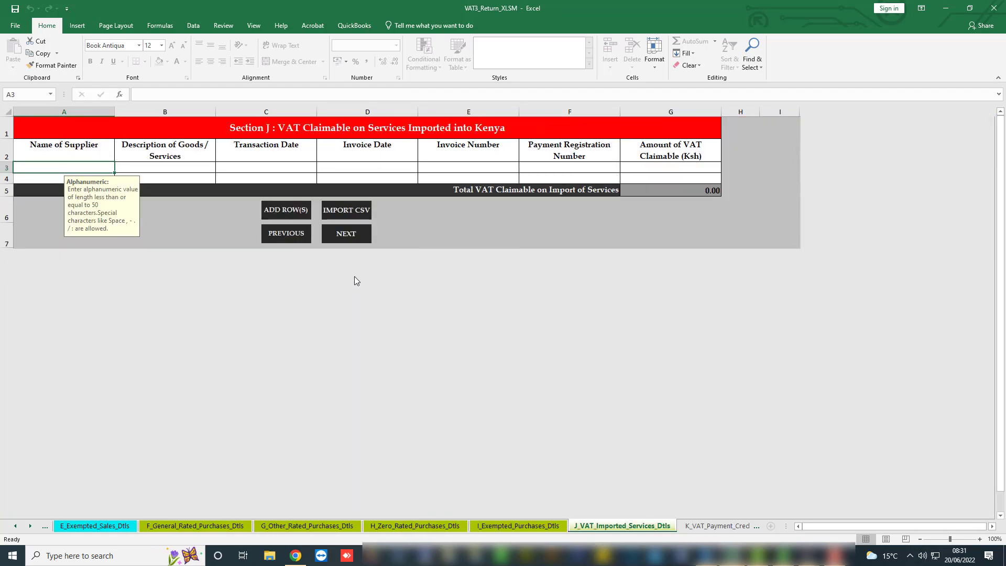
pyautogui.click(354, 239)
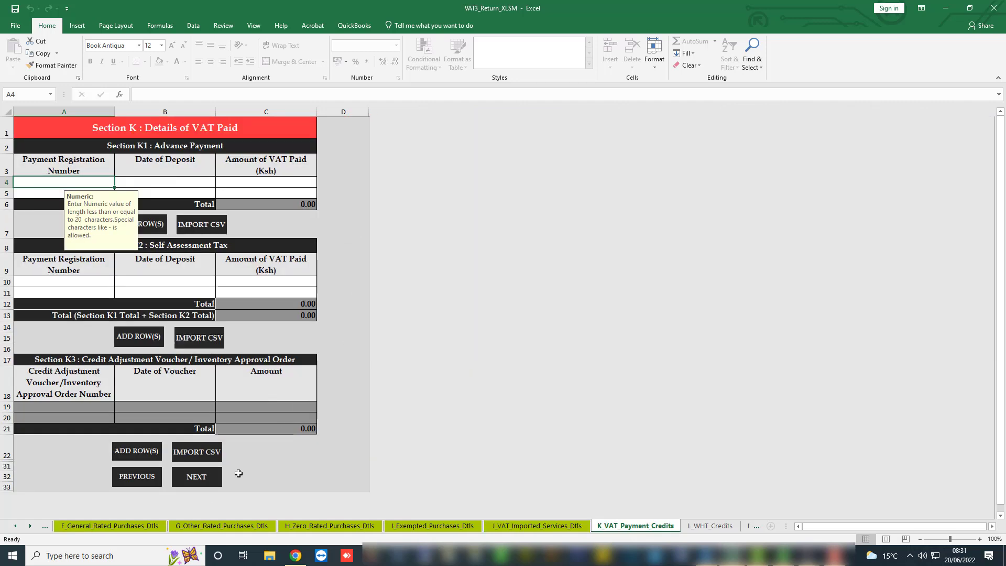
pyautogui.click(198, 484)
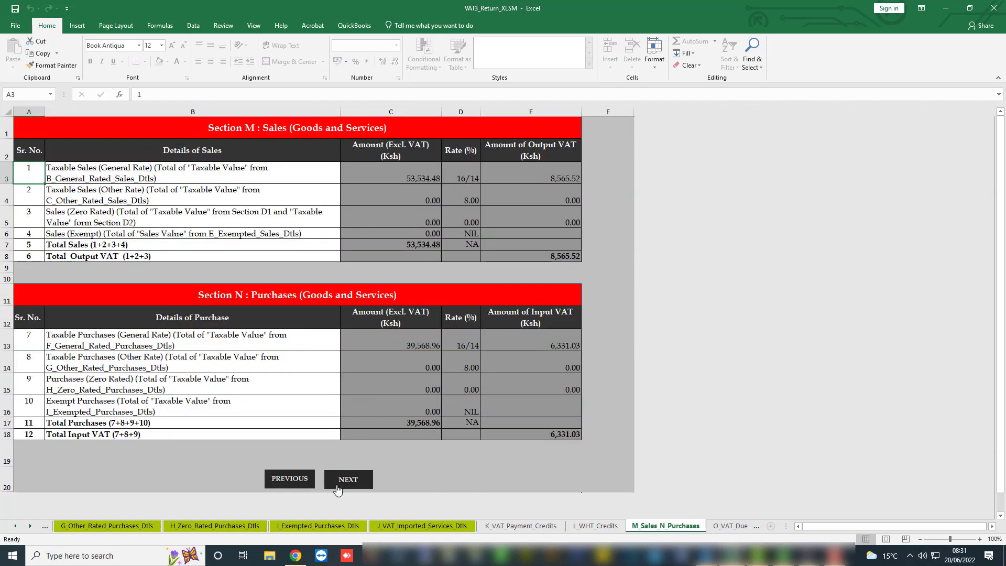
pyautogui.click(340, 485)
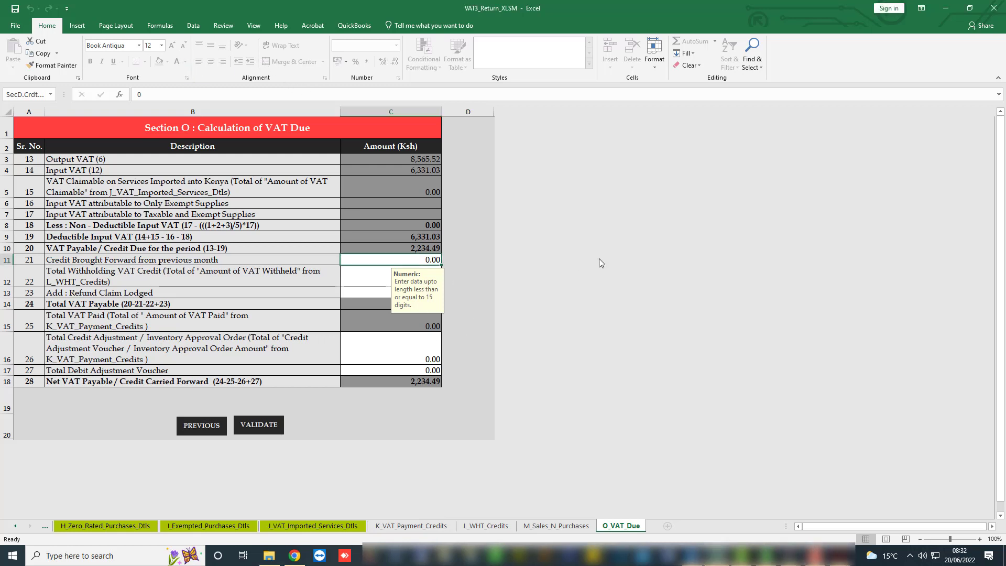
# Enter 8,313.14 as the credit brought forward in C11 and validate the return.
pyautogui.write('8')
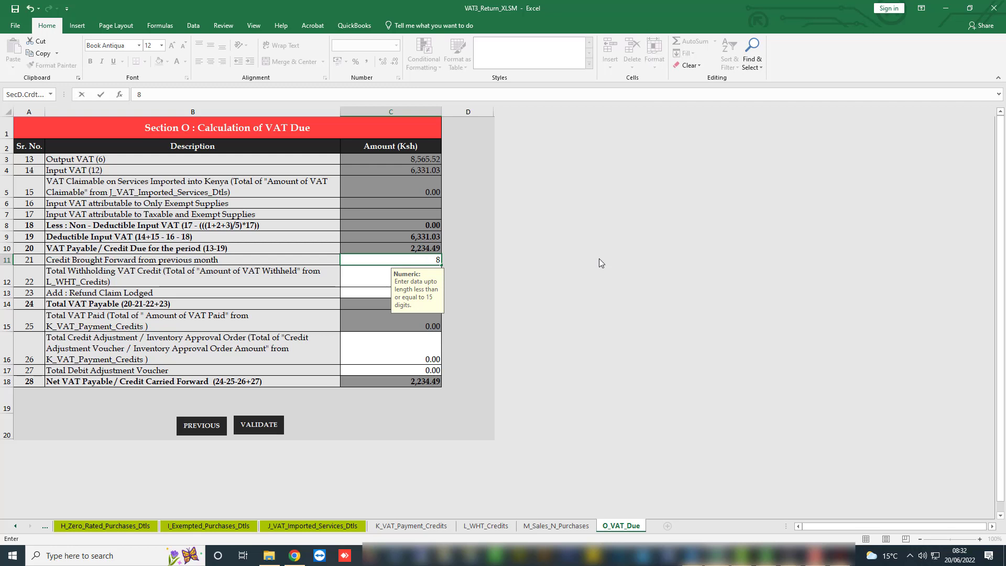
pyautogui.write('313.14')
pyautogui.press('Return')
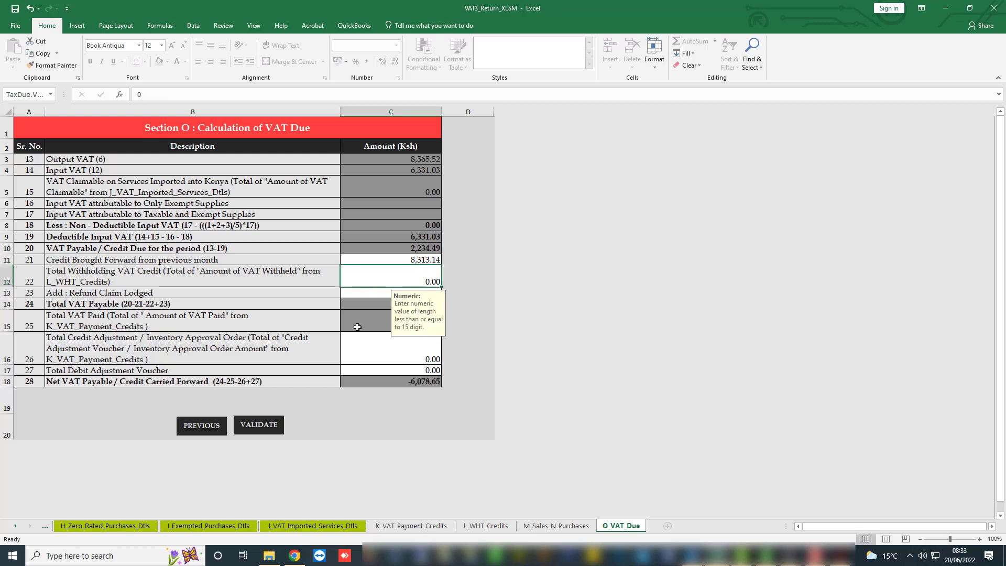
pyautogui.click(261, 426)
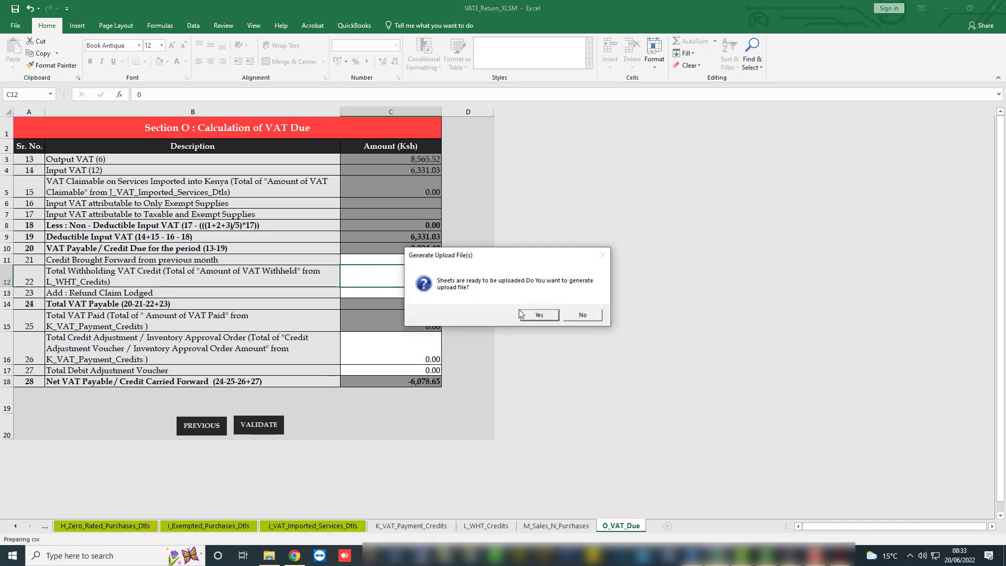
# Generate the VAT upload zip and open the iTax portal in Chrome.
pyautogui.click(535, 316)
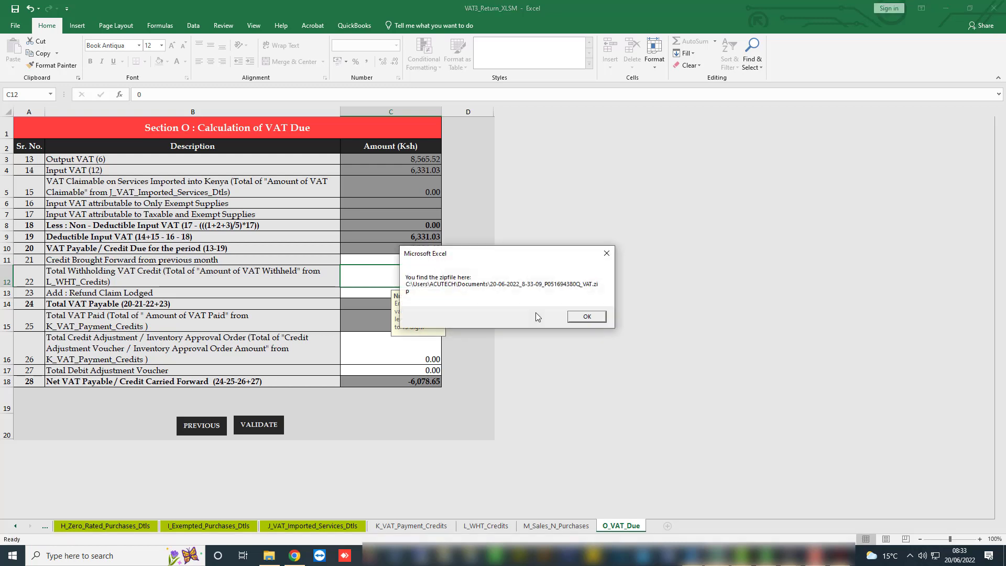
pyautogui.click(295, 555)
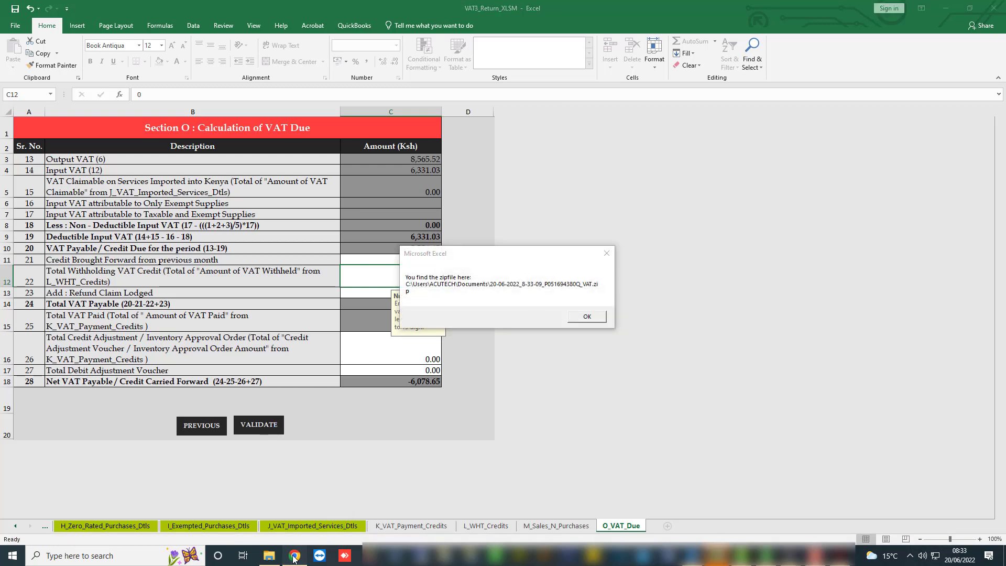
pyautogui.write('ITAx.kra.go.ke')
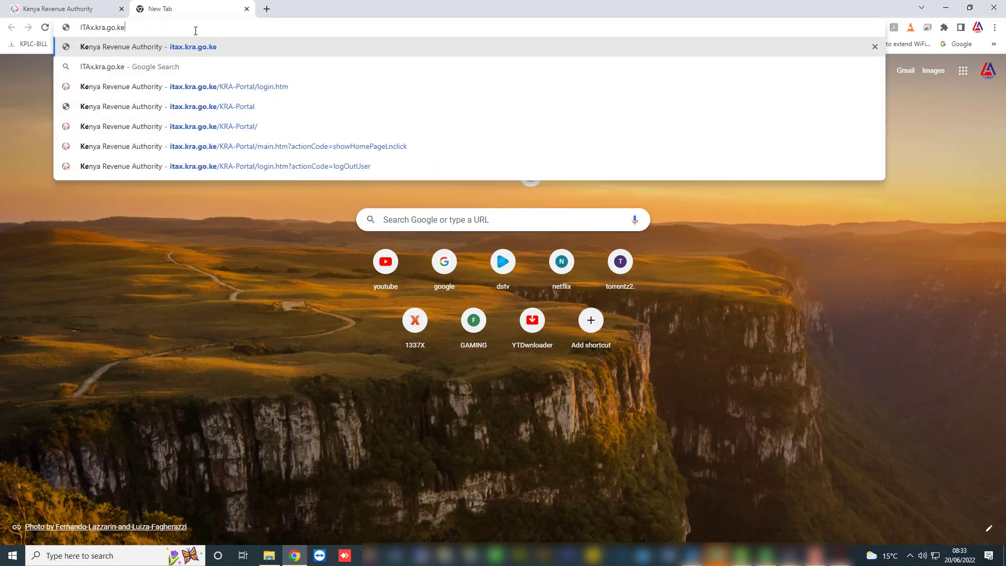
pyautogui.press('Return')
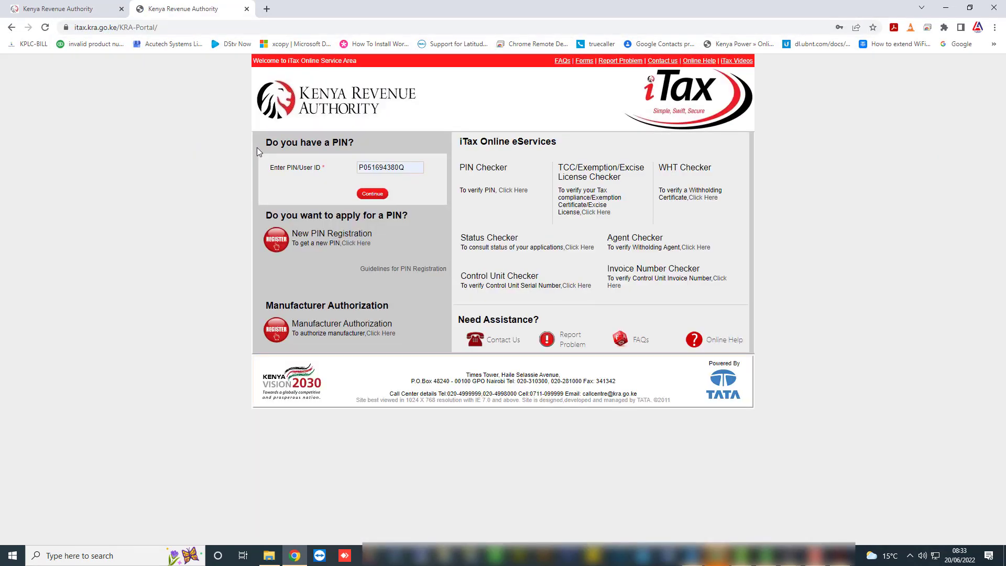
# Log in to iTax with the PIN, password and security stamp answer.
pyautogui.click(372, 194)
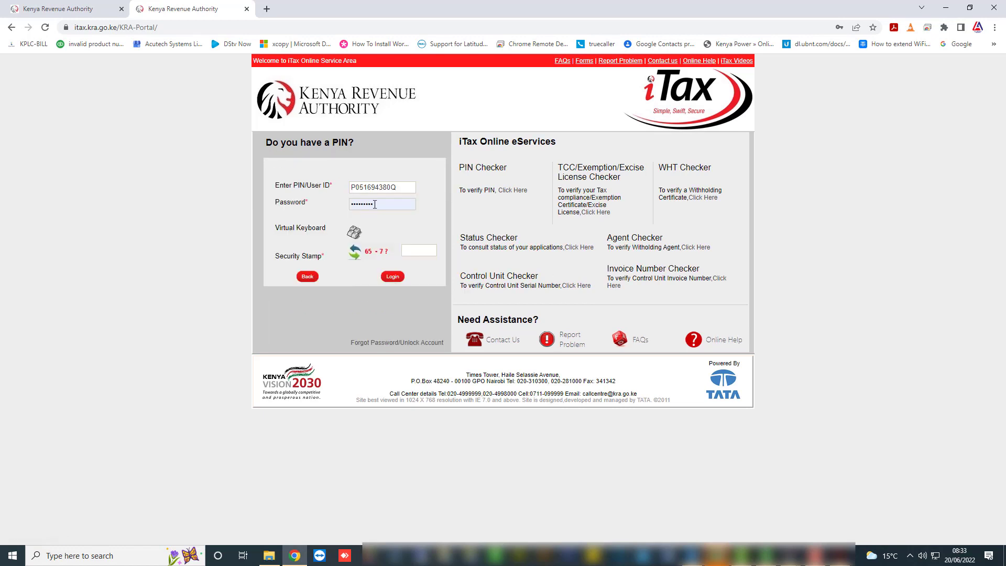
pyautogui.click(411, 251)
pyautogui.write('58')
pyautogui.click(392, 276)
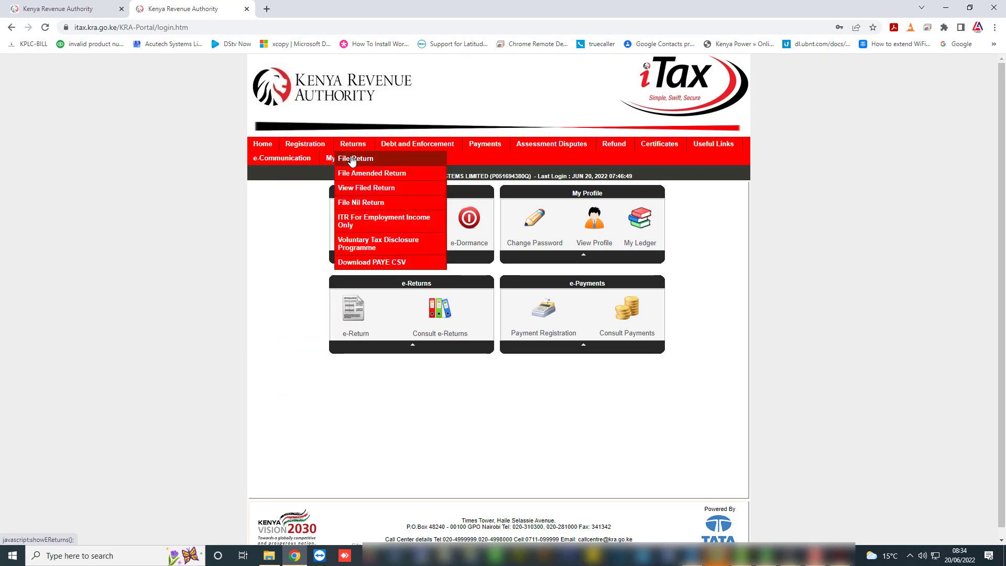
# Start a new return filing with Value Added Tax (VAT) as the obligation.
pyautogui.click(348, 158)
pyautogui.click(511, 266)
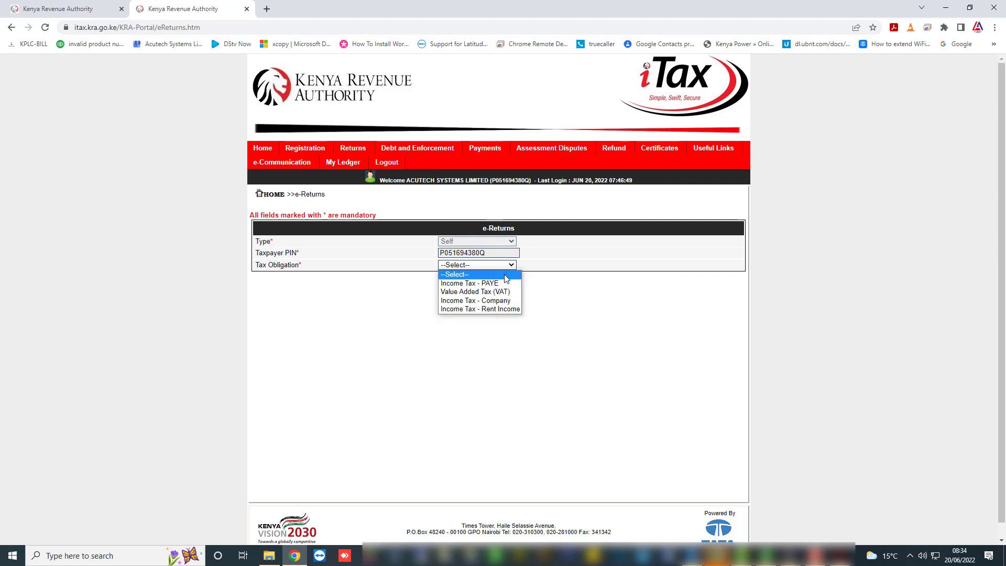
pyautogui.click(492, 290)
pyautogui.click(512, 289)
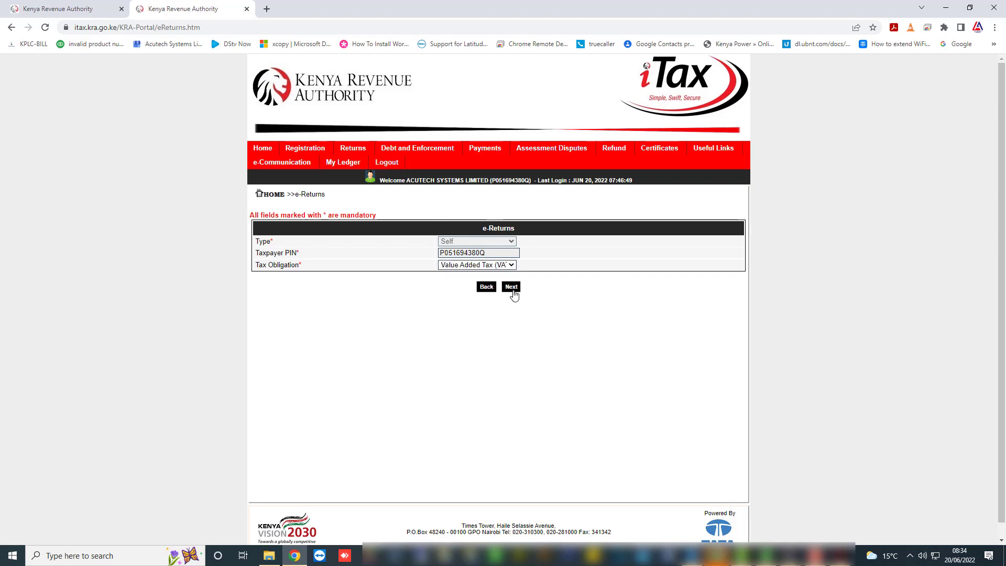
pyautogui.scroll(-2, 369, 405)
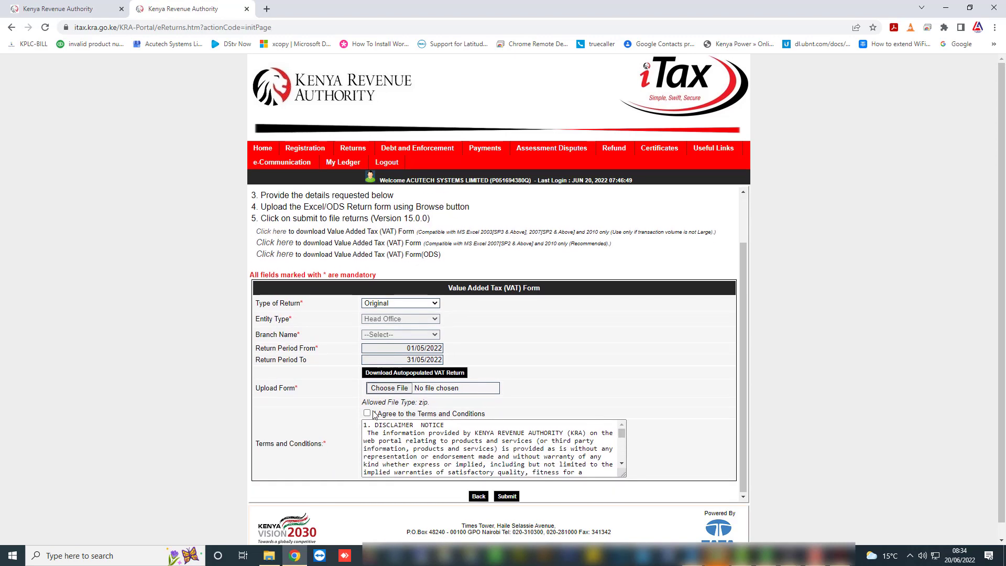
# Attach the 20-06-2022 VAT zip archive from Documents to the return form.
pyautogui.click(388, 388)
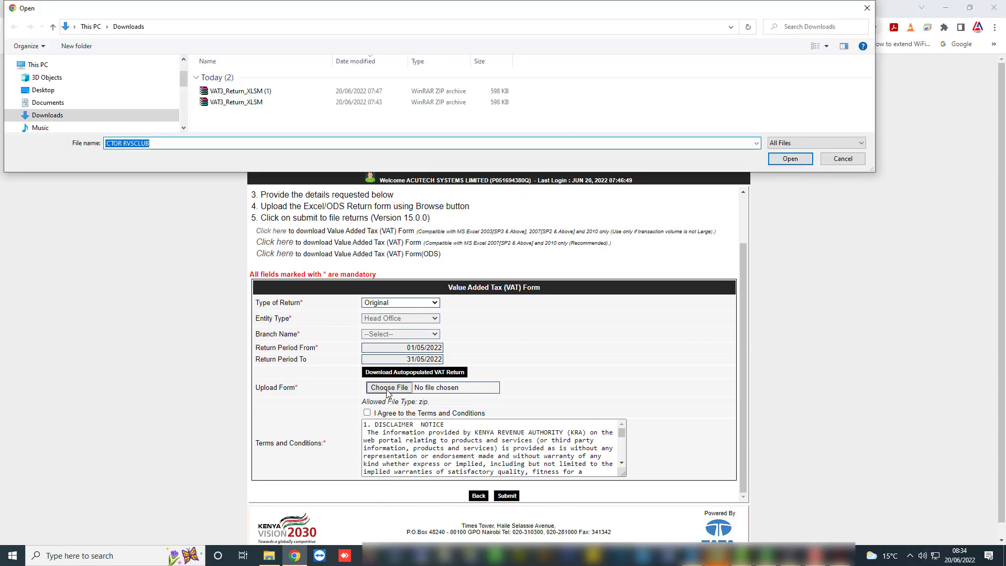
pyautogui.click(51, 103)
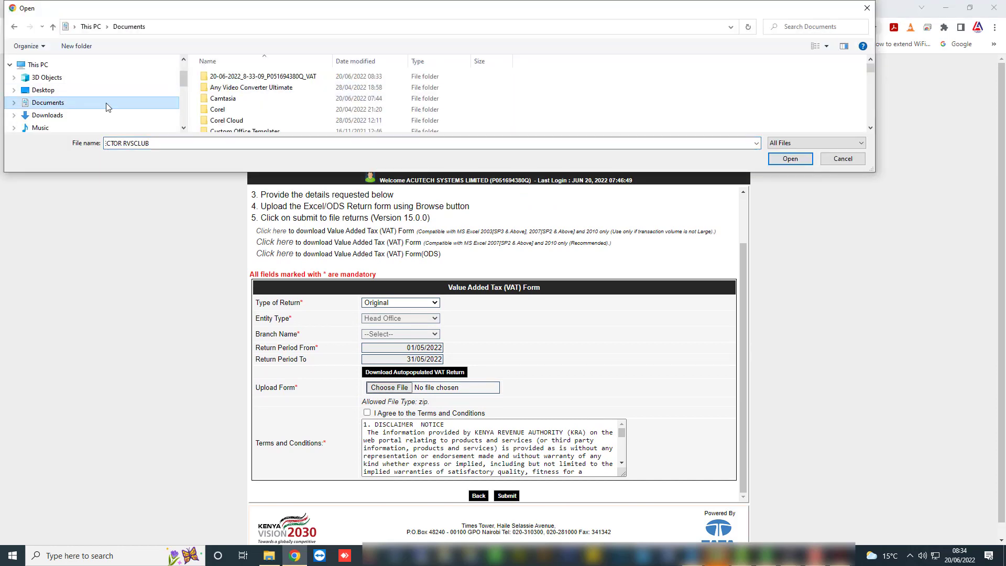
pyautogui.click(870, 128)
pyautogui.moveTo(870, 128); pyautogui.dragTo(870, 129)
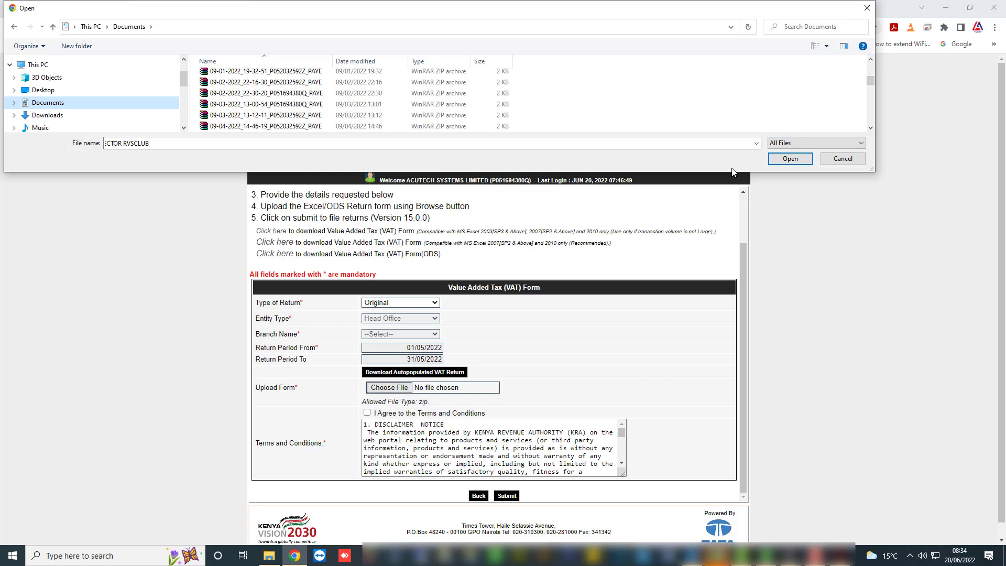
pyautogui.moveTo(869, 129); pyautogui.dragTo(869, 131)
pyautogui.click(869, 131)
pyautogui.click(869, 131)
pyautogui.click(869, 131)
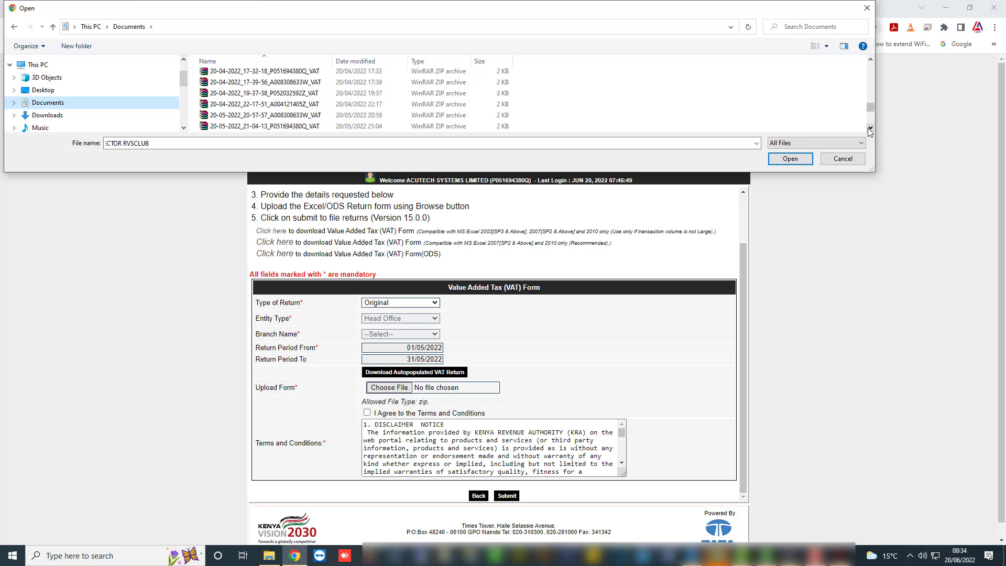
pyautogui.doubleClick(869, 131)
pyautogui.click(869, 131)
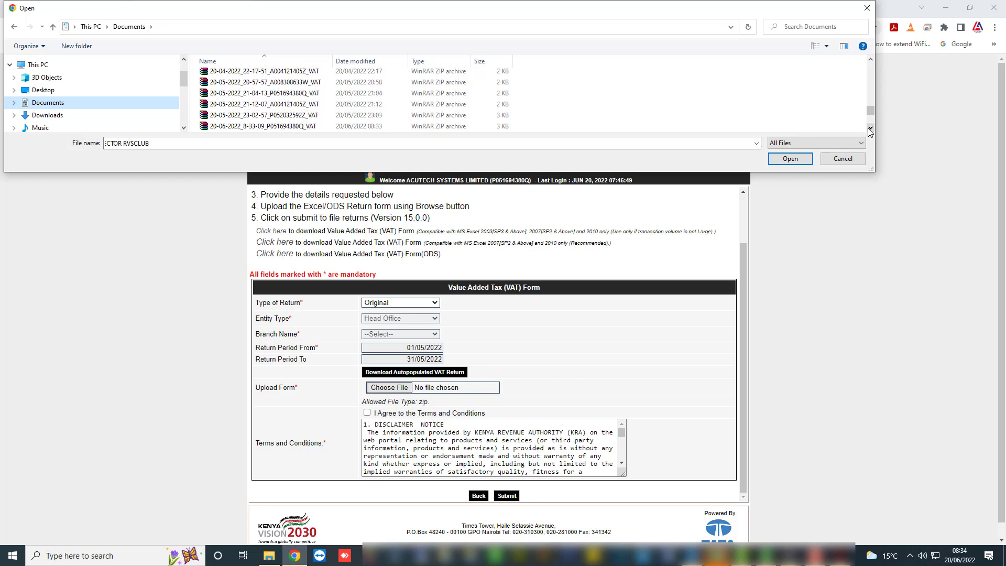
pyautogui.click(296, 127)
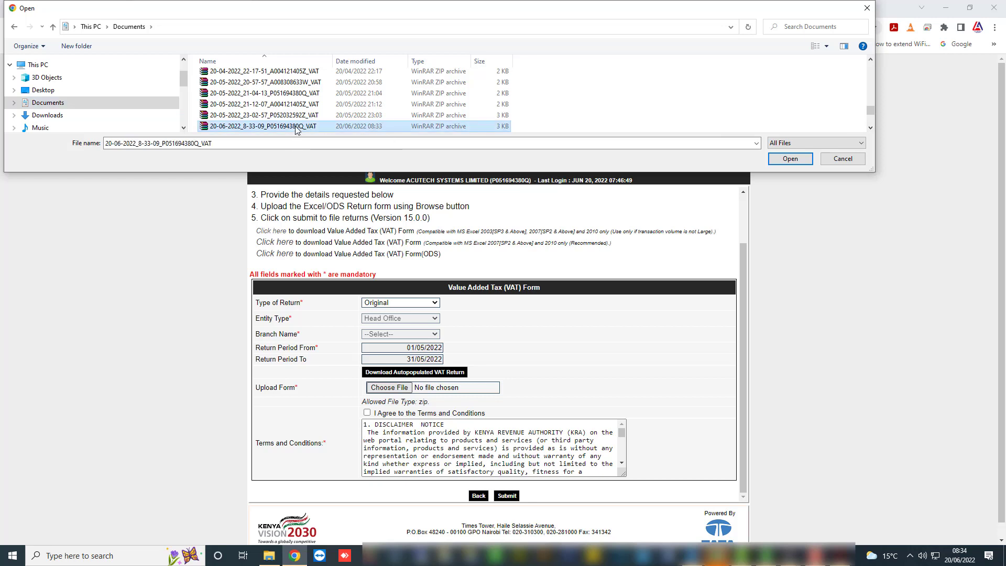
pyautogui.click(869, 129)
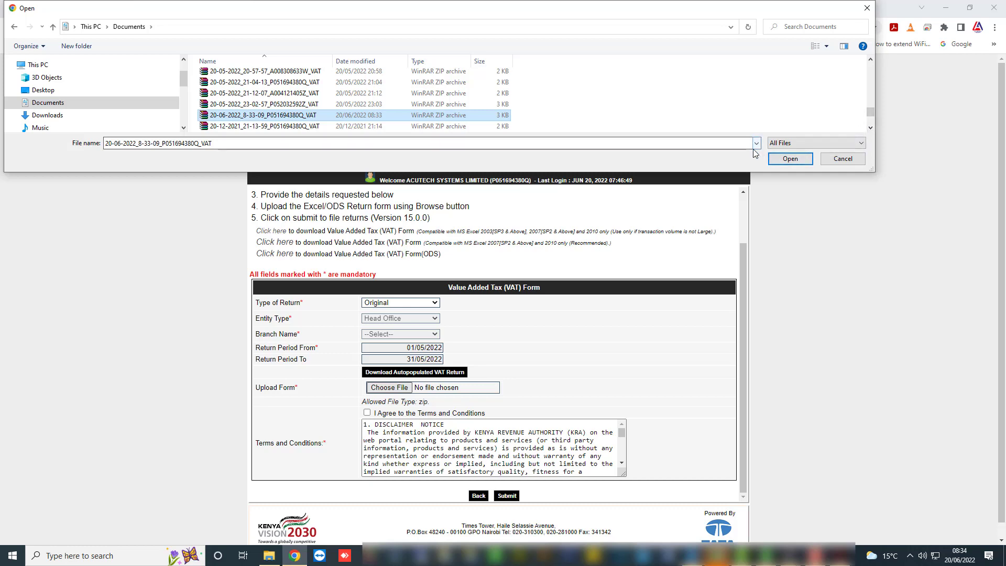
pyautogui.click(790, 159)
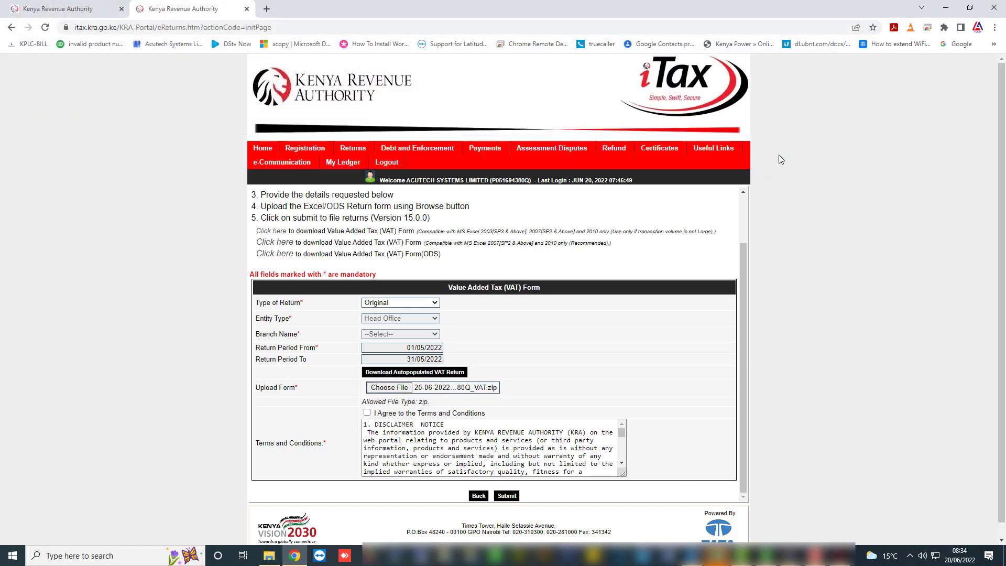
# Accept the terms and conditions, submit the VAT return and confirm the upload.
pyautogui.scroll(-3, 411, 421)
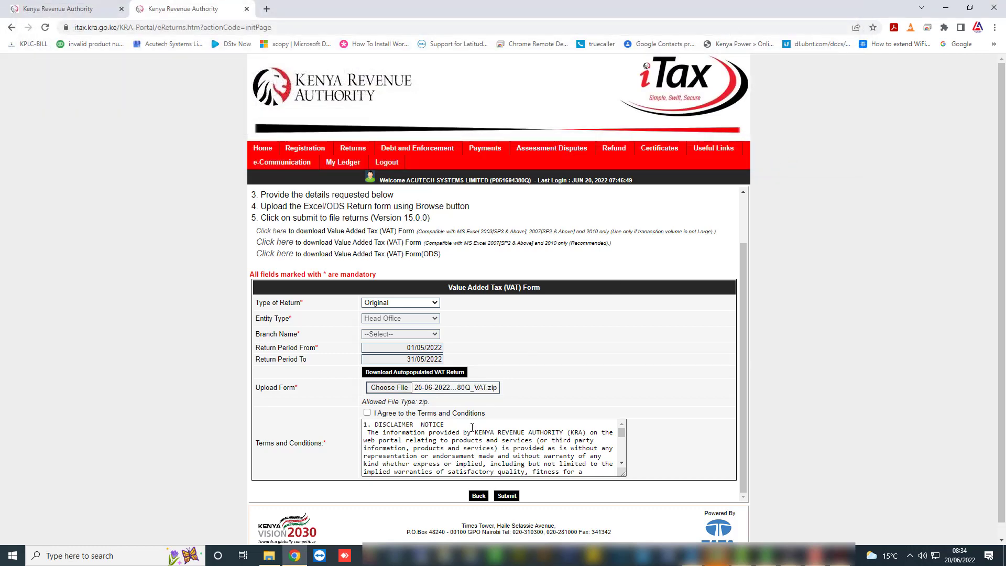
pyautogui.click(367, 412)
pyautogui.click(507, 496)
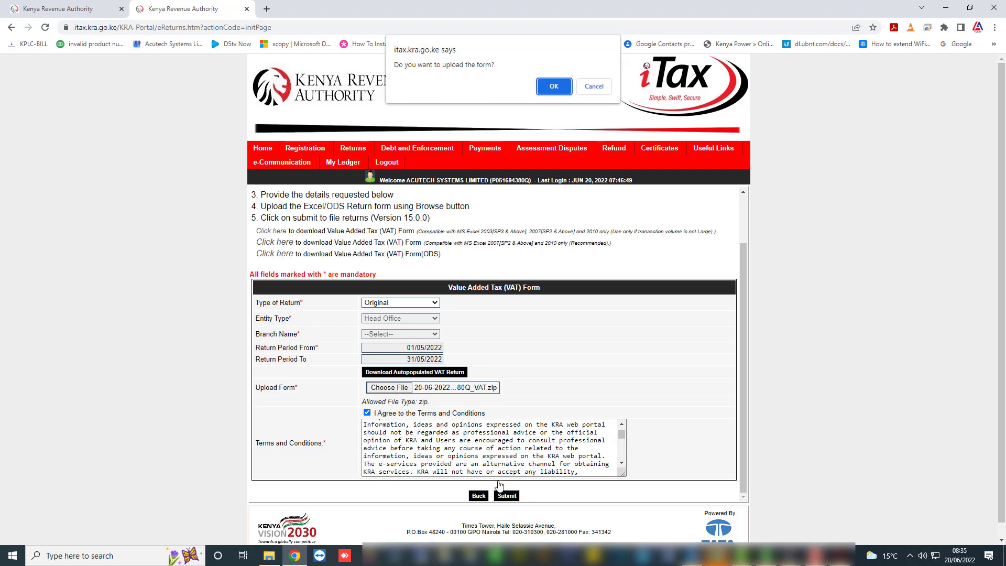
pyautogui.click(553, 86)
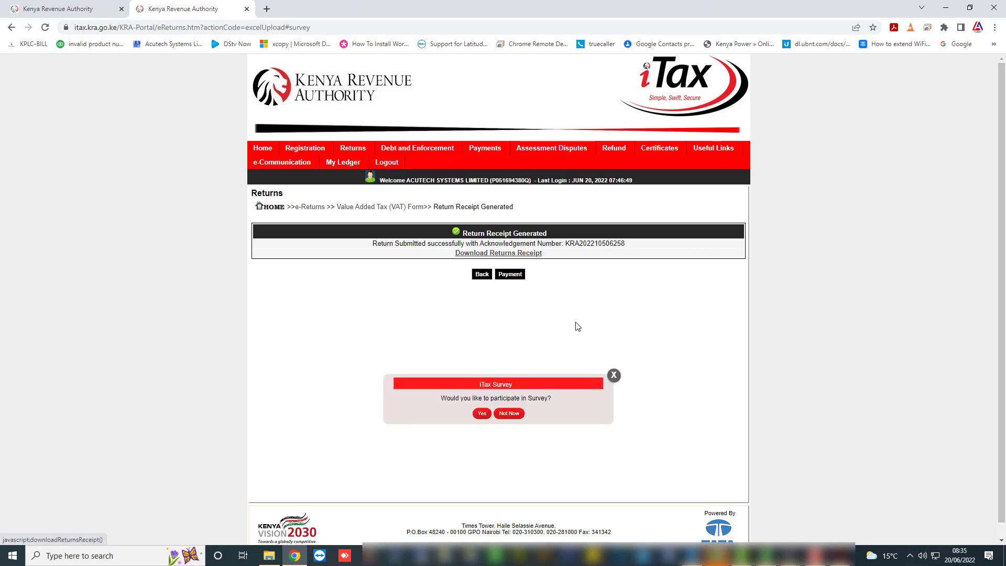
# Dismiss the survey invitation and download the returns receipt.
pyautogui.click(615, 376)
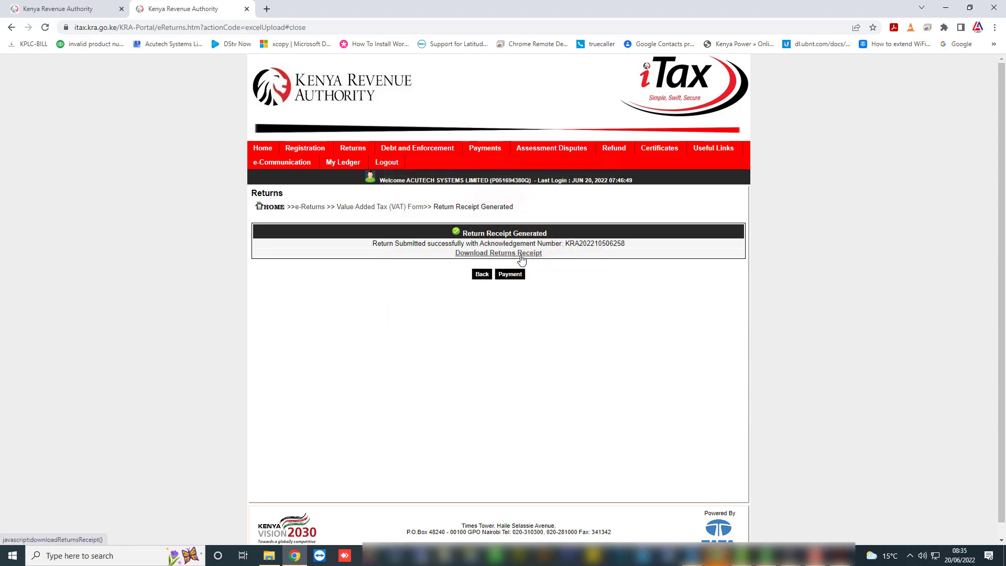
pyautogui.click(503, 253)
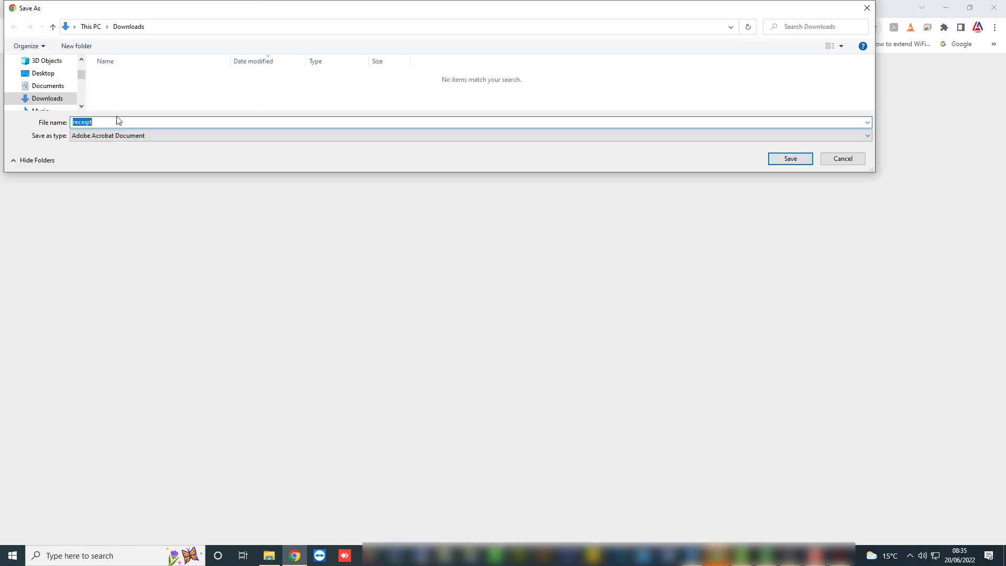
pyautogui.click(81, 105)
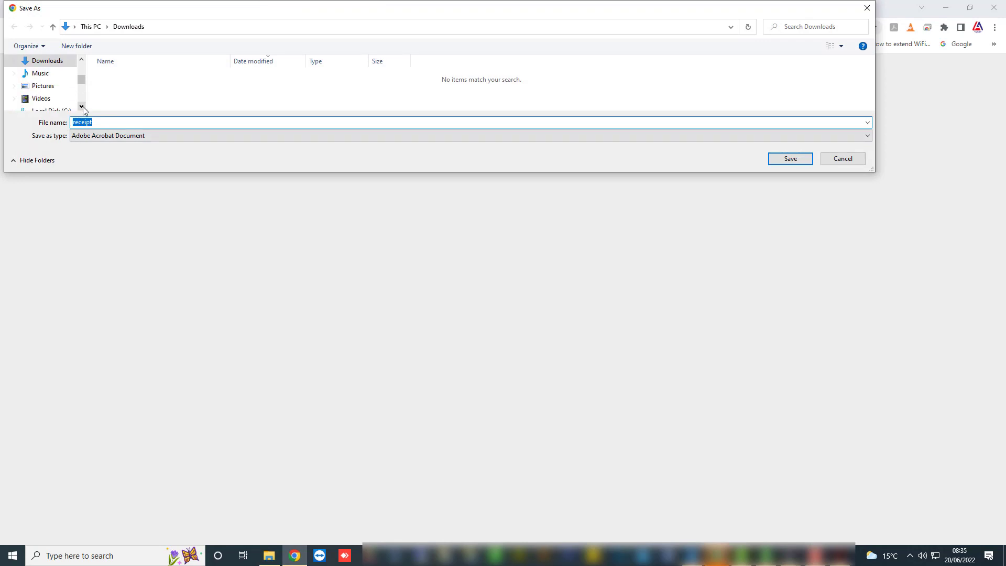
pyautogui.click(81, 106)
pyautogui.click(81, 106)
pyautogui.click(81, 106)
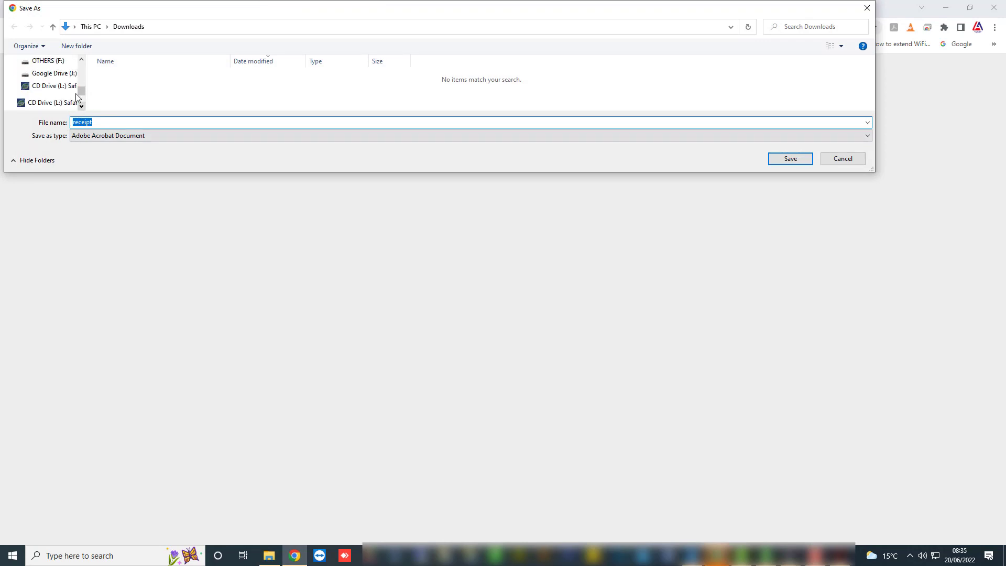
# Browse to My Drive > ACUTECH SYSTEMS LTD > GOVERNMENT FILINGS > VAT > 2022.
pyautogui.click(58, 76)
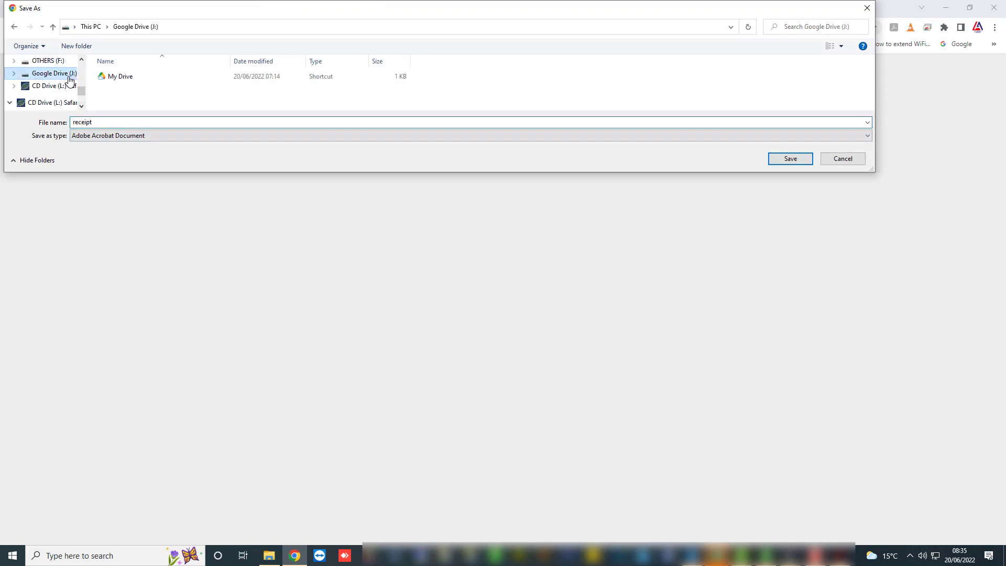
pyautogui.doubleClick(126, 78)
pyautogui.doubleClick(126, 87)
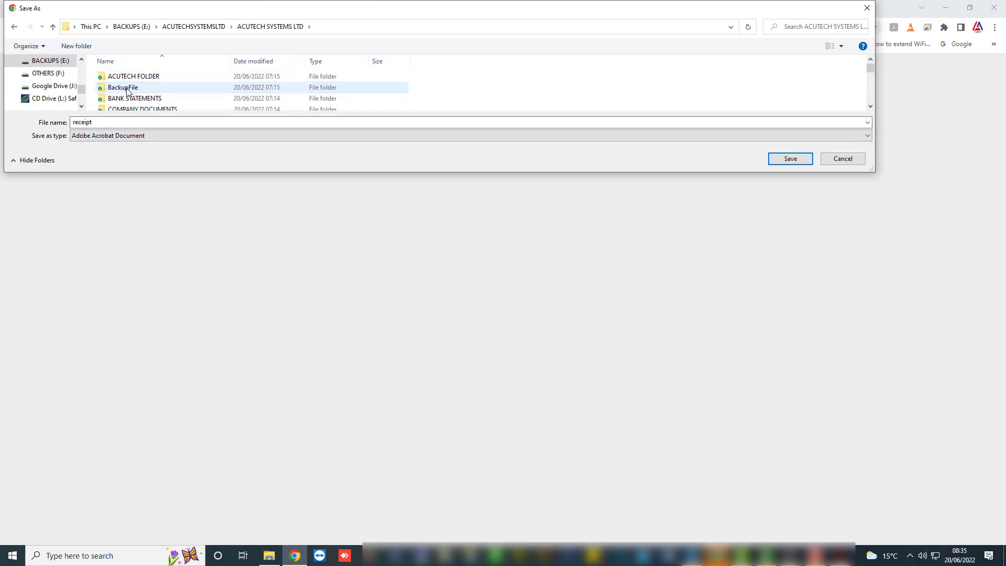
pyautogui.click(127, 89)
pyautogui.scroll(-2, 127, 92)
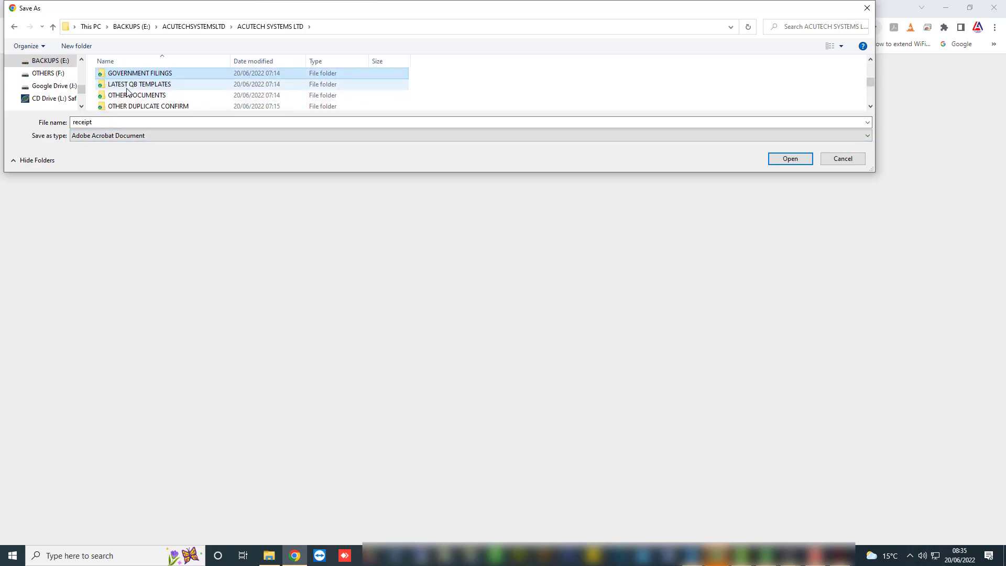
pyautogui.doubleClick(130, 74)
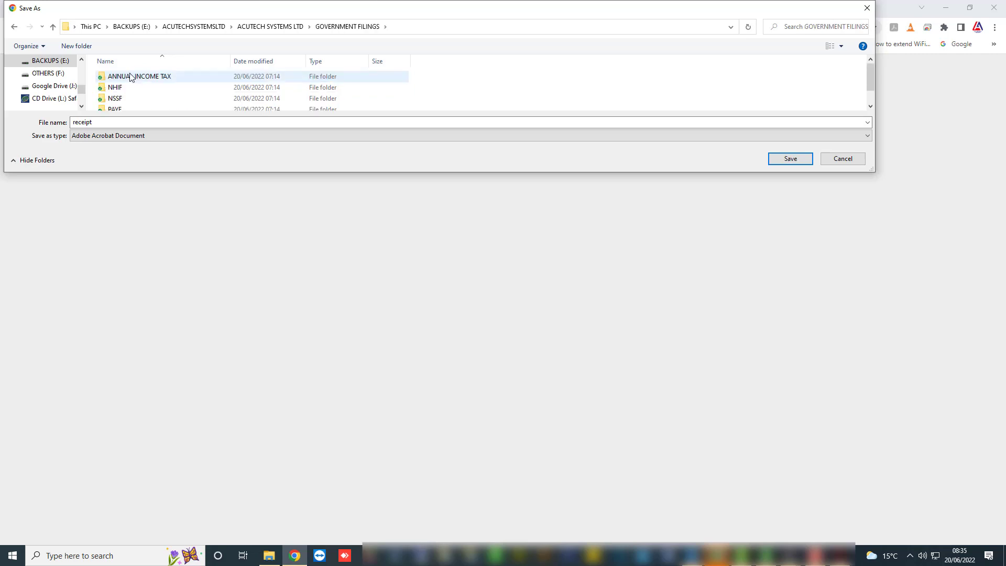
pyautogui.click(120, 104)
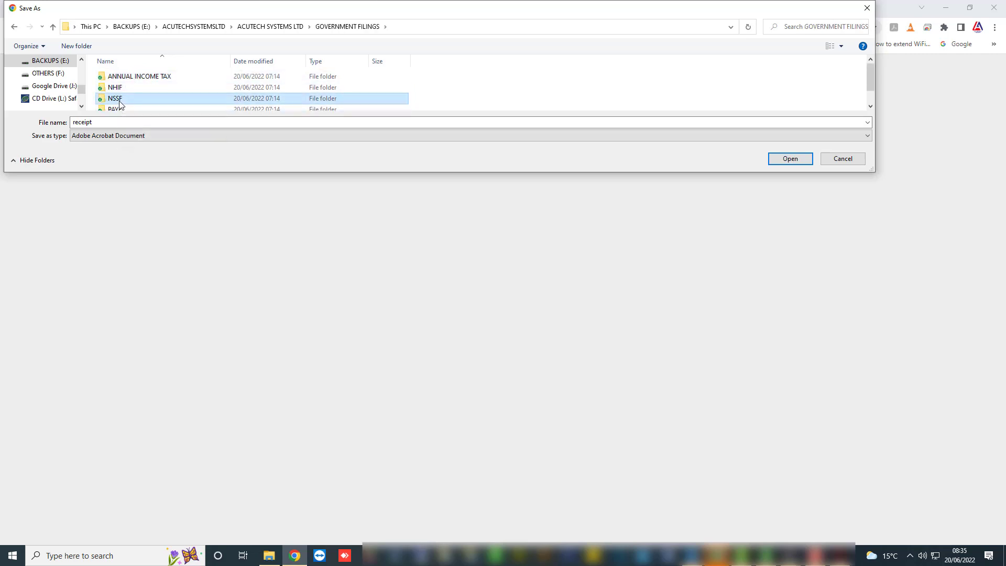
pyautogui.scroll(-2, 119, 104)
pyautogui.doubleClick(119, 104)
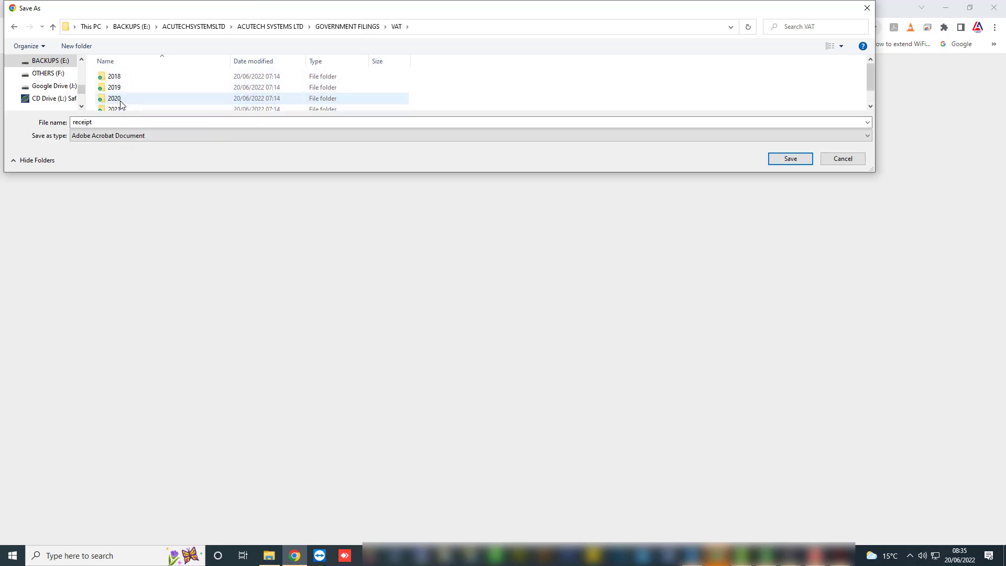
pyautogui.click(118, 110)
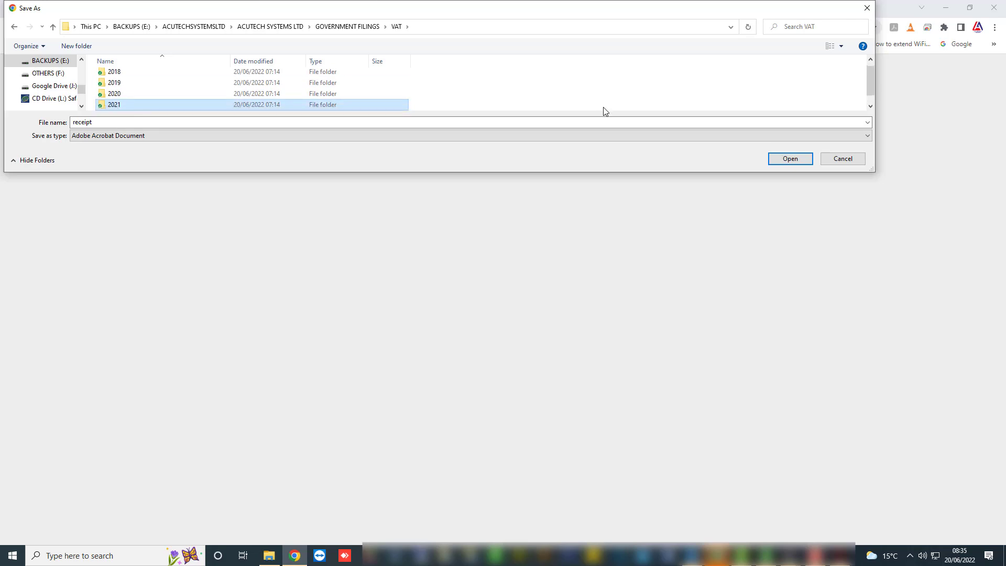
pyautogui.click(870, 106)
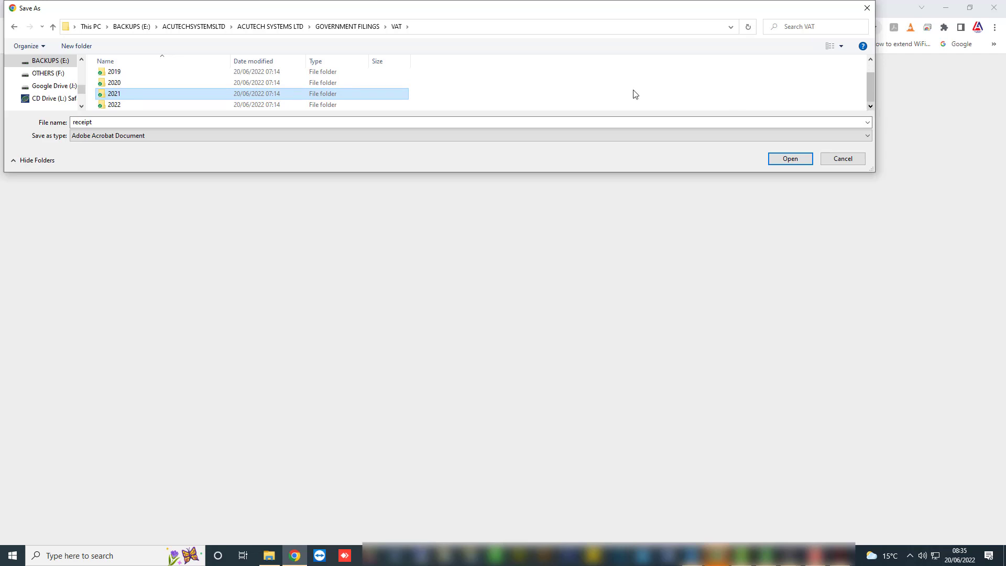
pyautogui.doubleClick(160, 105)
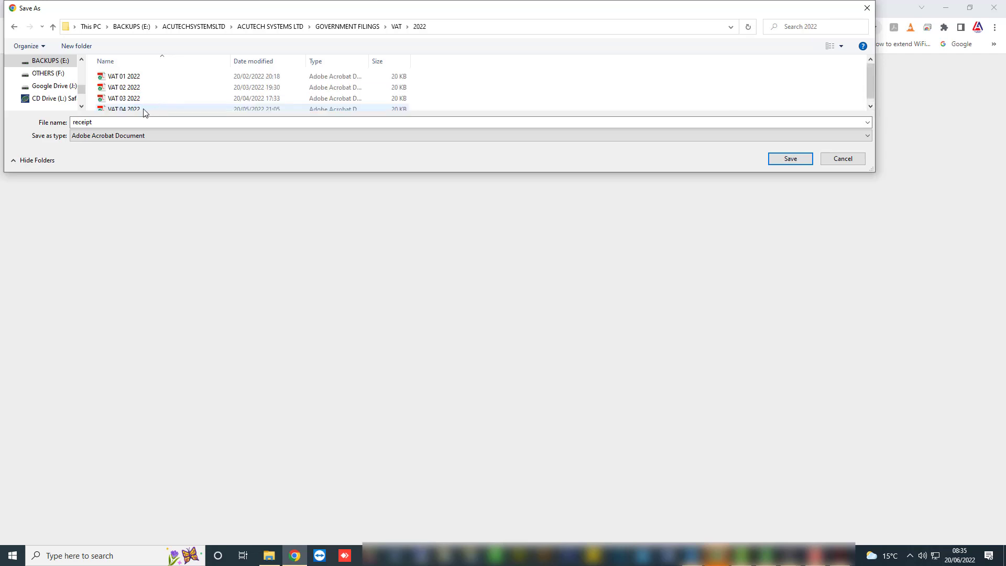
# Save the receipt as 'VAT 05 2022' and log out of iTax to the login page.
pyautogui.click(144, 108)
pyautogui.click(90, 126)
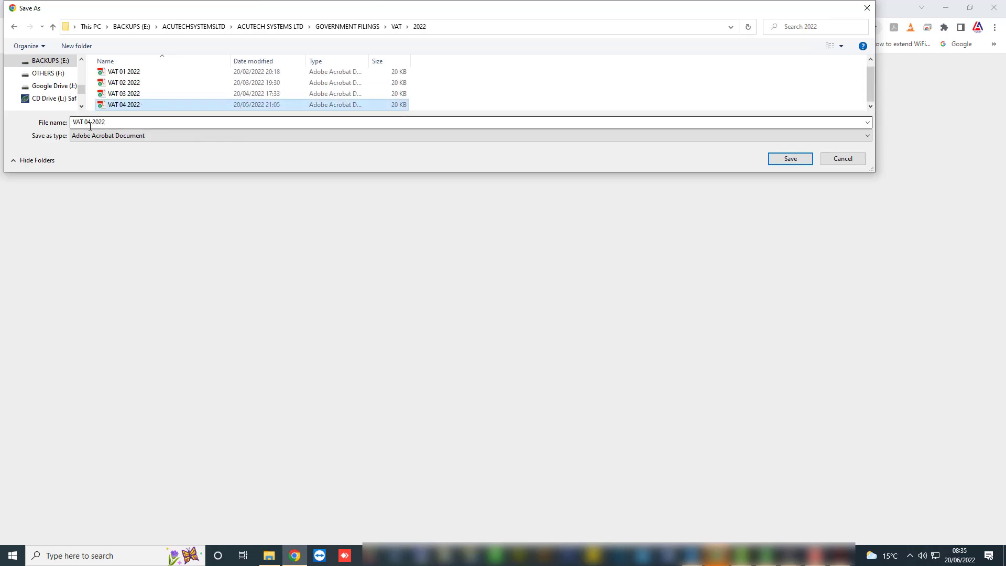
pyautogui.click(91, 123)
pyautogui.doubleClick(91, 124)
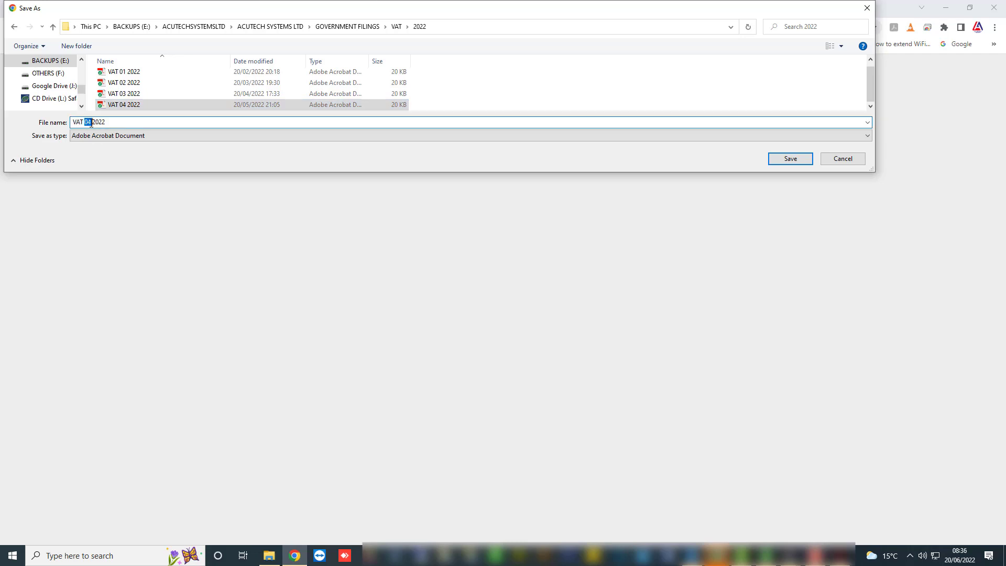
pyautogui.write('0')
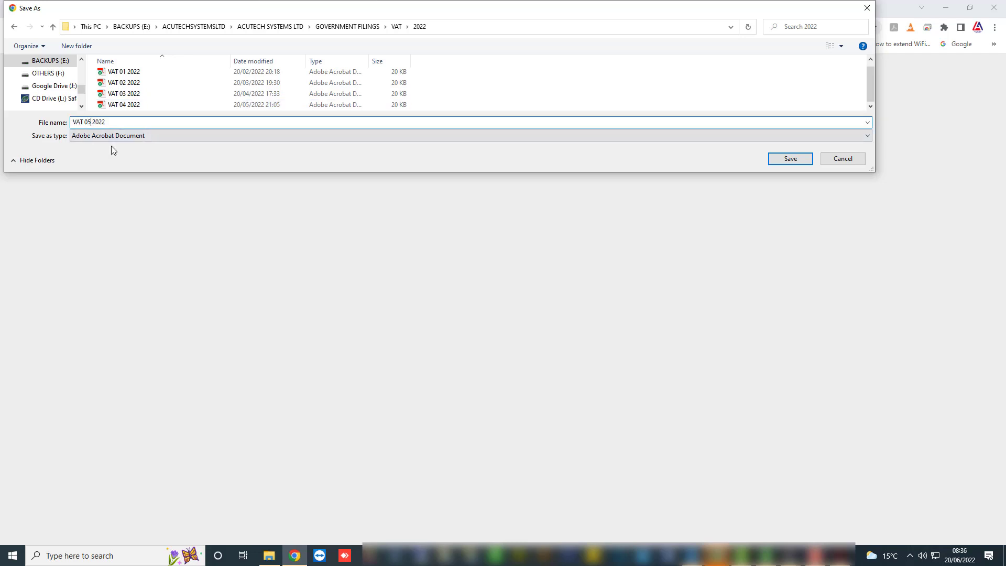
pyautogui.click(779, 162)
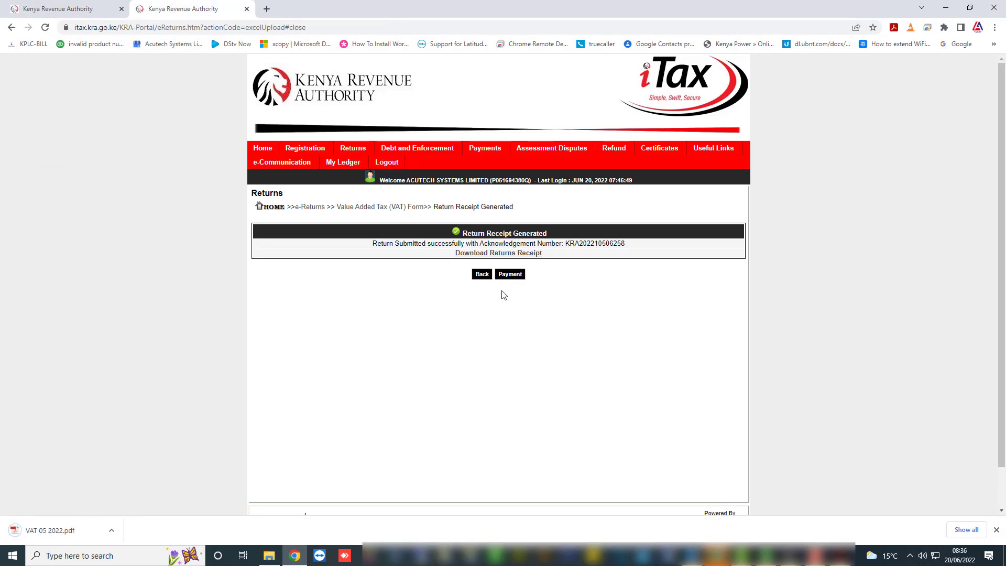
pyautogui.click(385, 164)
pyautogui.click(476, 155)
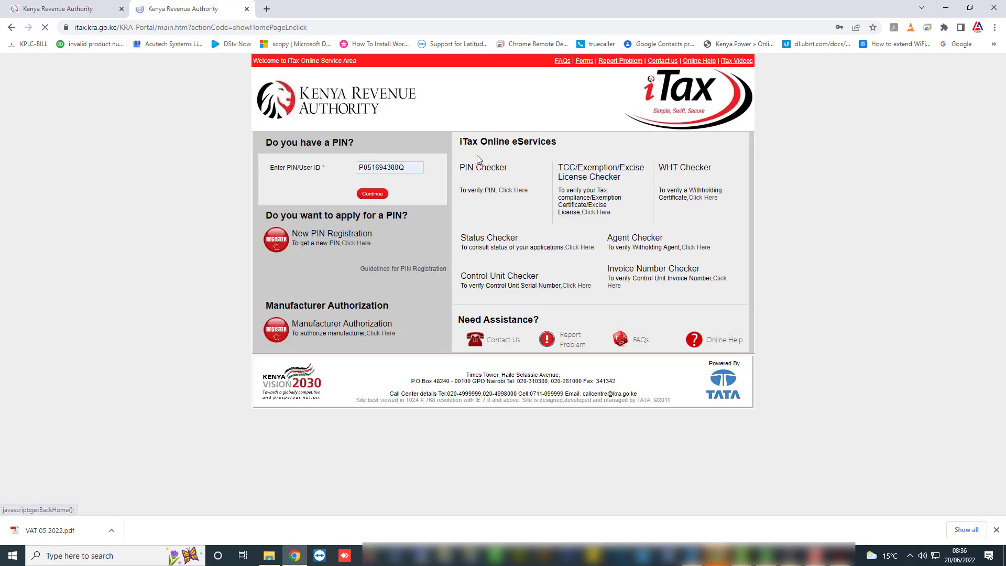